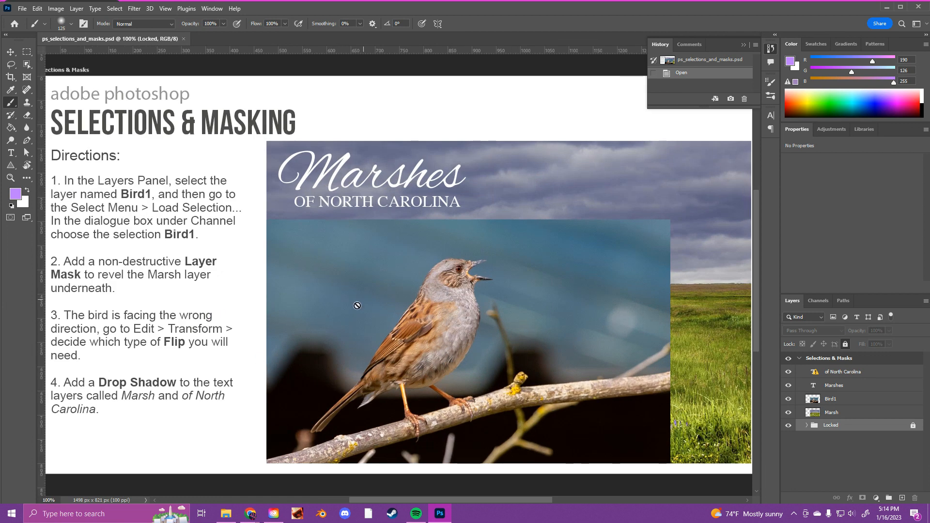
- Hide the Marsh, Marshes and of North Carolina layers, and make Bird1 the active layer
left_click(10, 52)
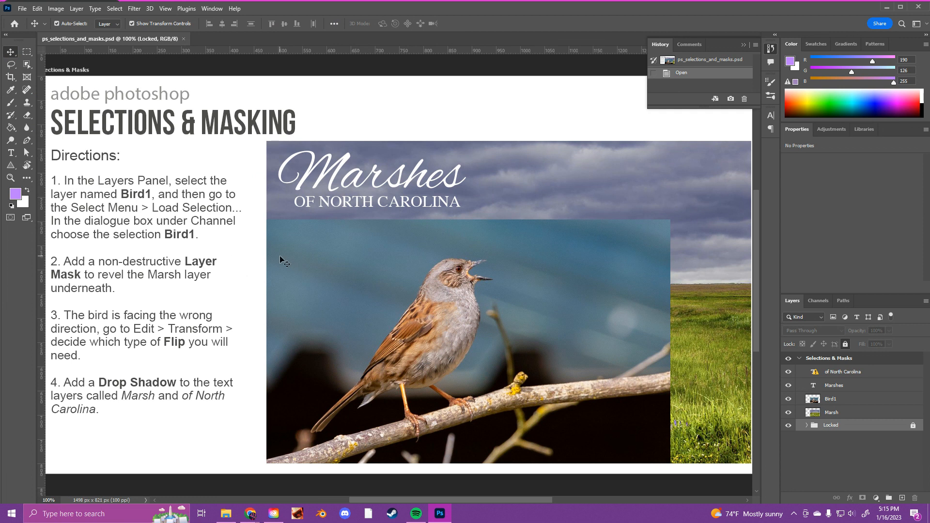
left_click_drag(448, 293, 337, 272)
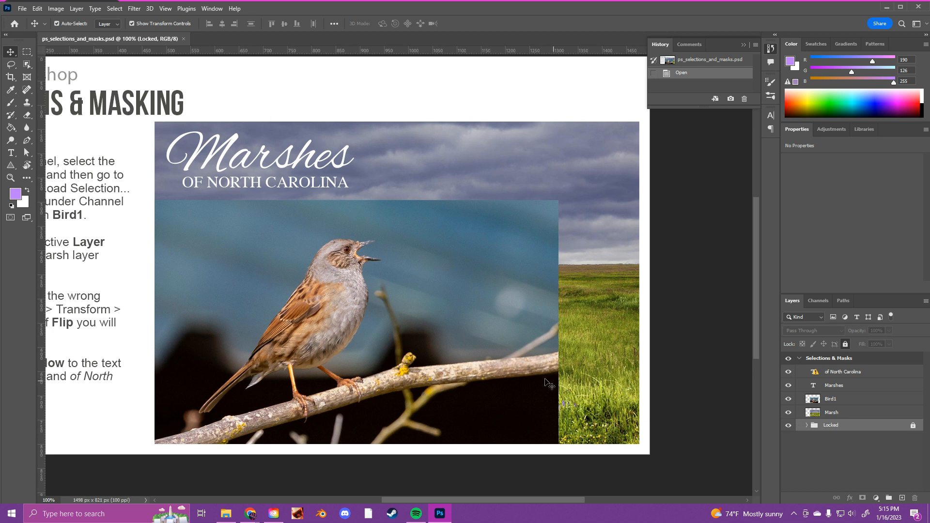
left_click_drag(361, 355, 453, 366)
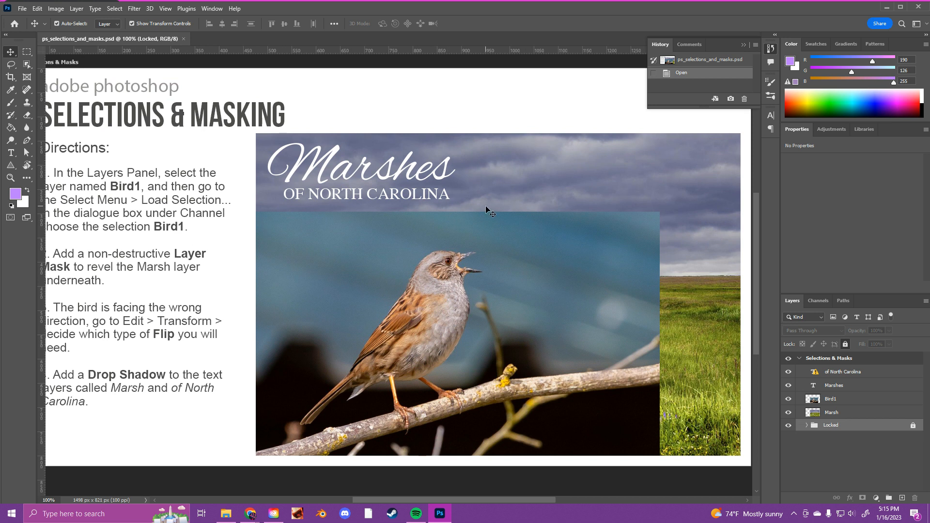
left_click(788, 413)
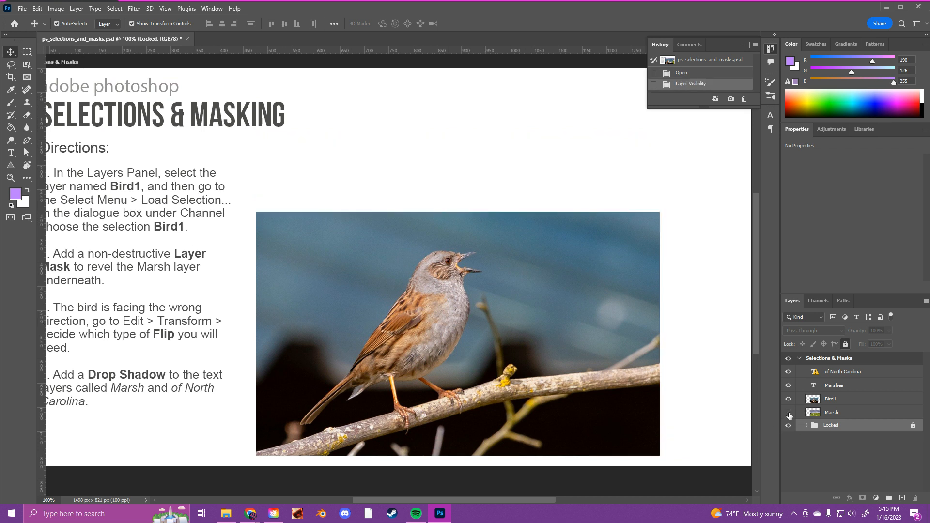
left_click(788, 385)
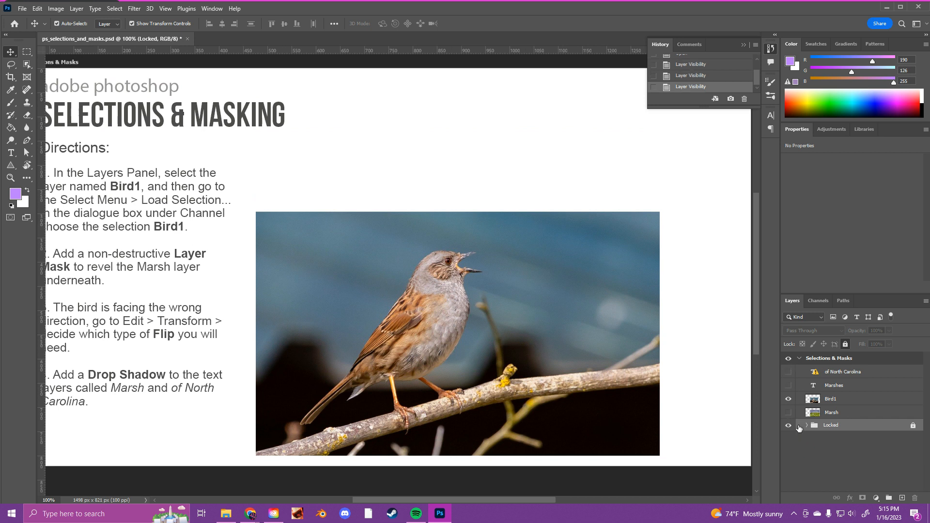
left_click(841, 399)
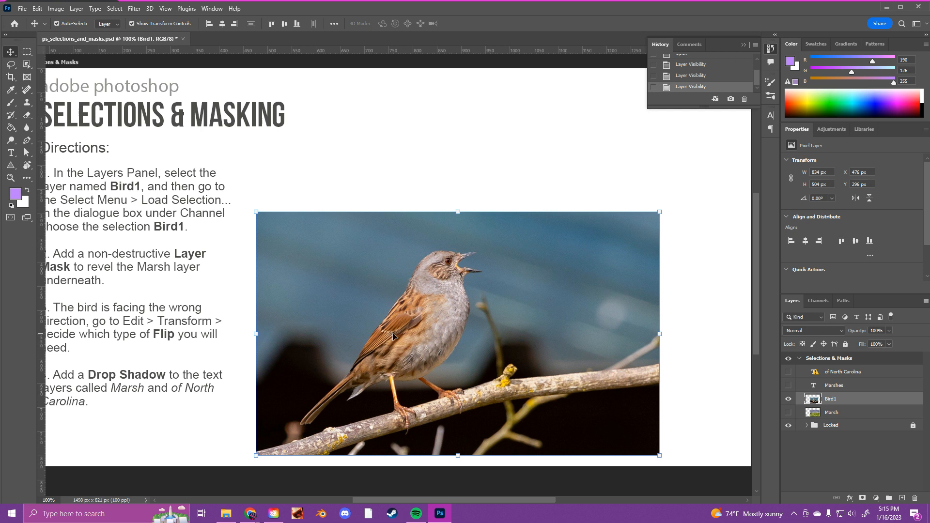
- Select the bird on the Bird1 layer by framing it with the Object Selection Tool
left_click(30, 67)
left_click(9, 66)
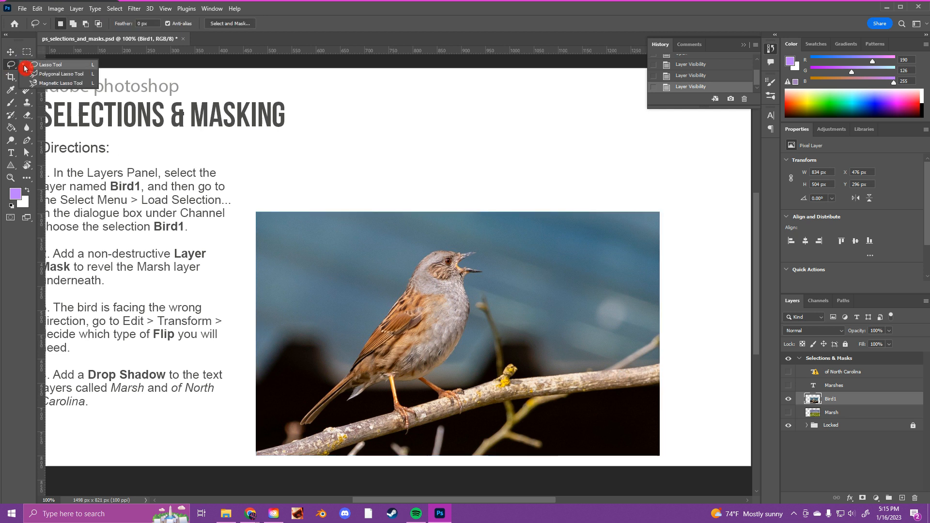
left_click(27, 66)
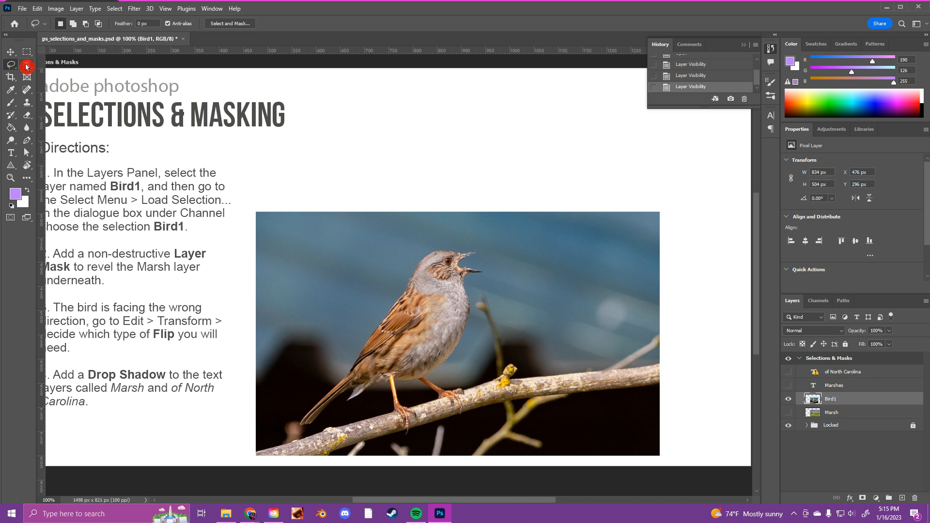
left_click(26, 67)
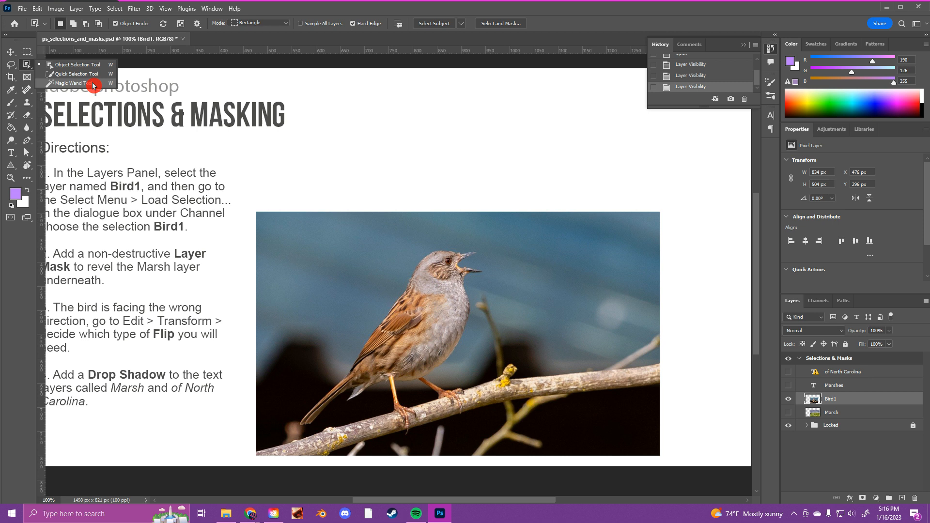
left_click(63, 65)
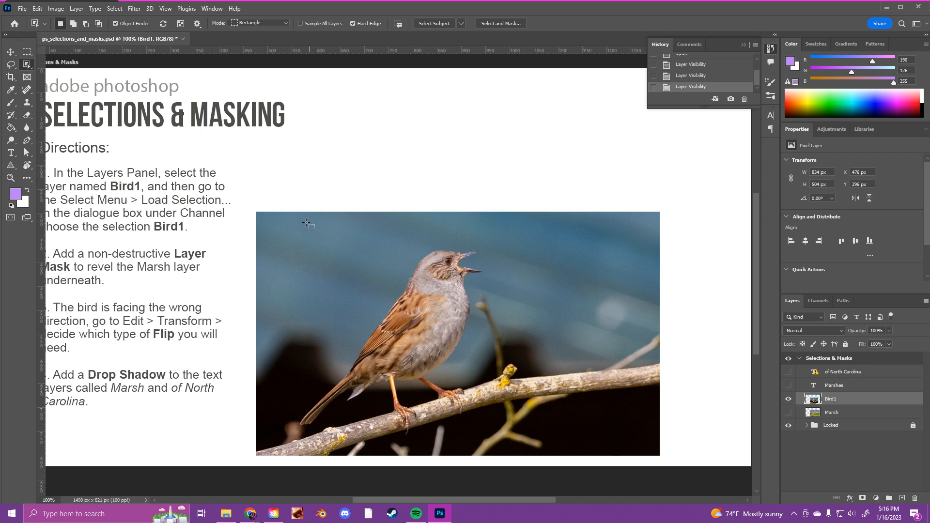
left_click_drag(298, 220, 490, 437)
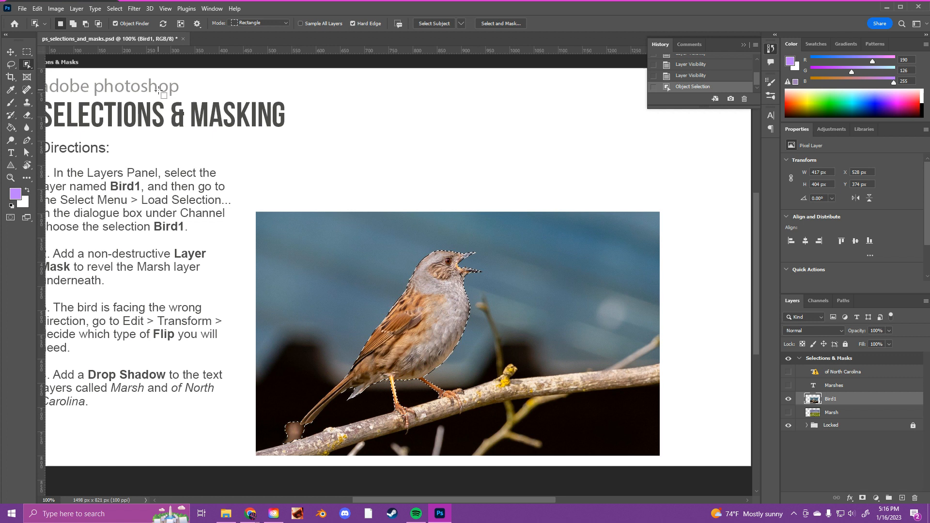
- Add the main branch under the bird to the selection with the Quick Selection Tool in Add to selection mode
left_click(29, 65)
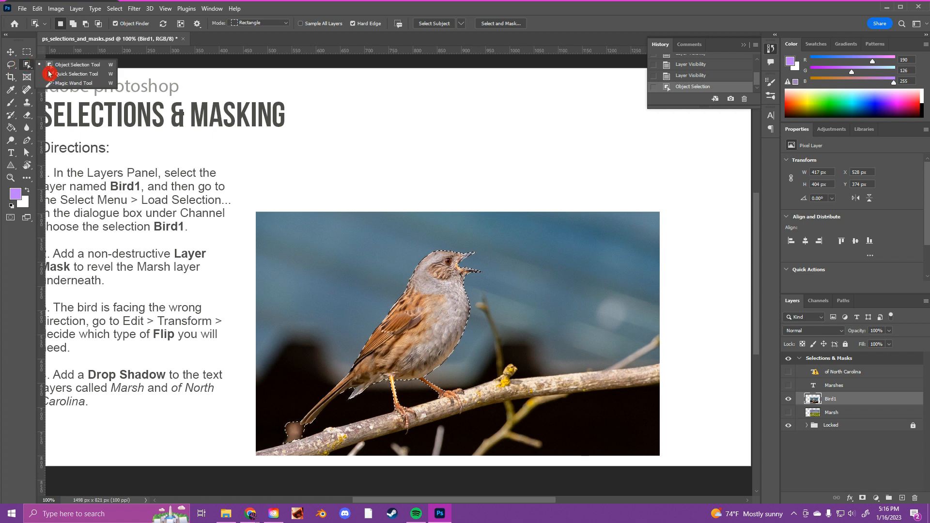
left_click(77, 74)
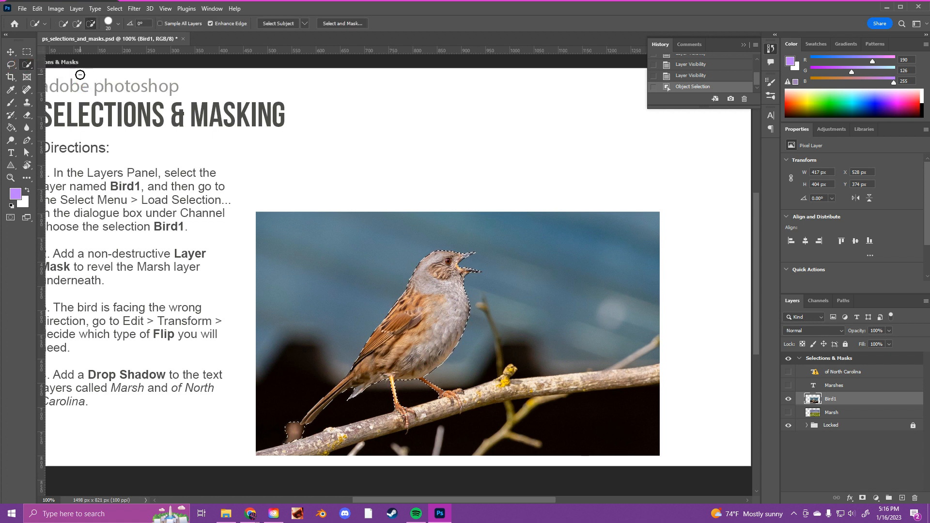
left_click(78, 25)
left_click(83, 25)
left_click(65, 25)
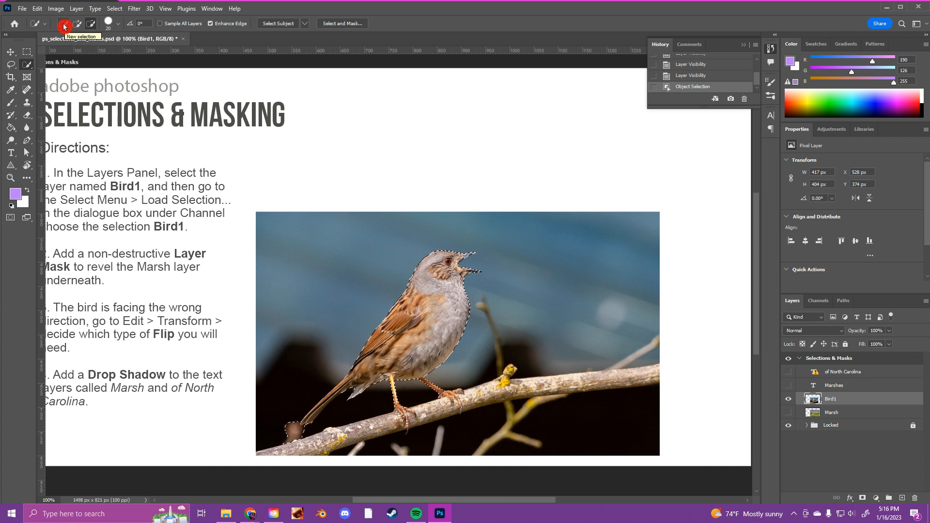
left_click(76, 25)
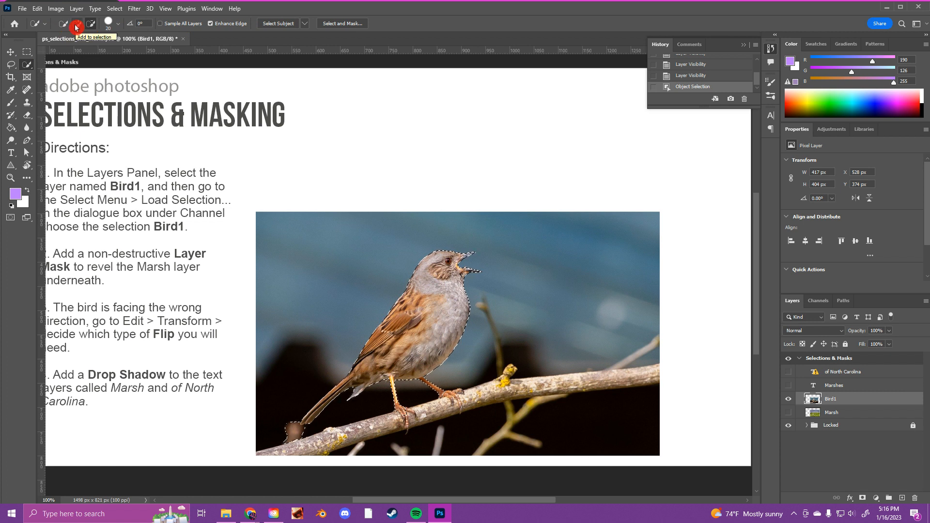
left_click(94, 26)
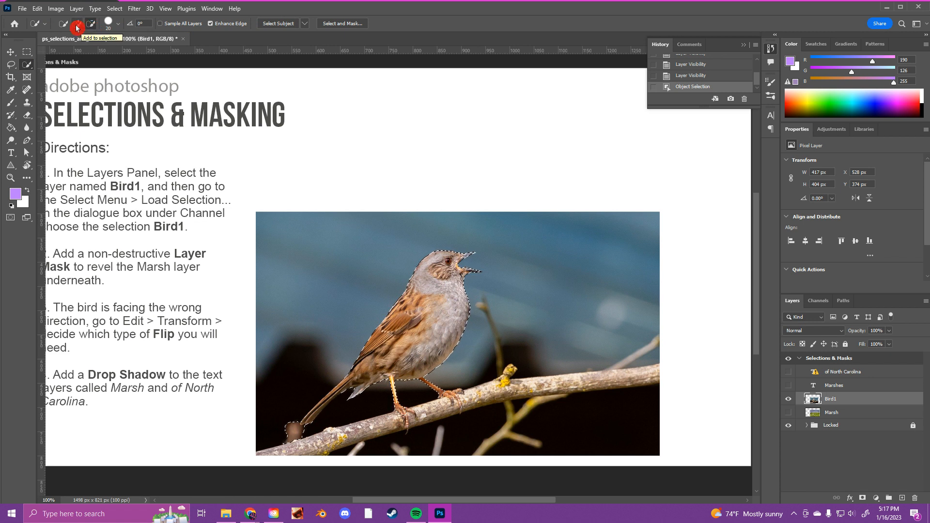
left_click(77, 27)
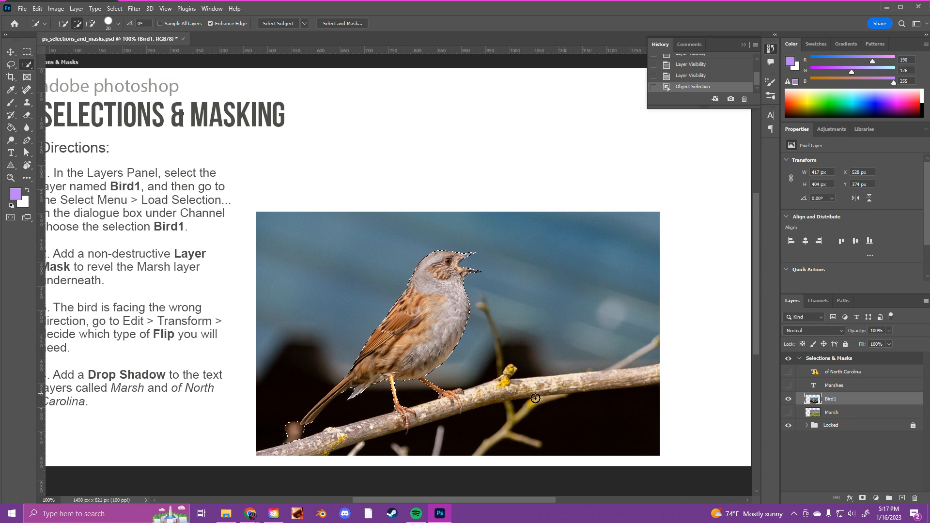
mouse_move(342, 434)
left_mouse_down()
mouse_move(308, 446)
mouse_move(357, 436)
left_mouse_up()
left_click(371, 433)
mouse_move(418, 414)
left_mouse_down()
mouse_move(503, 388)
mouse_move(647, 380)
mouse_move(584, 378)
left_mouse_up()
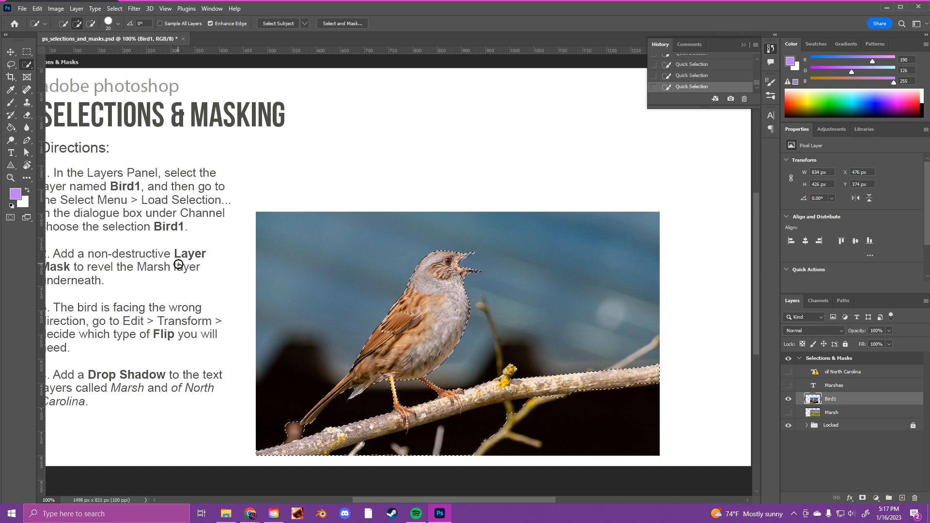
- Subtract the blurry bud below the tail and the background twigs under the branch from the selection
left_click(90, 24)
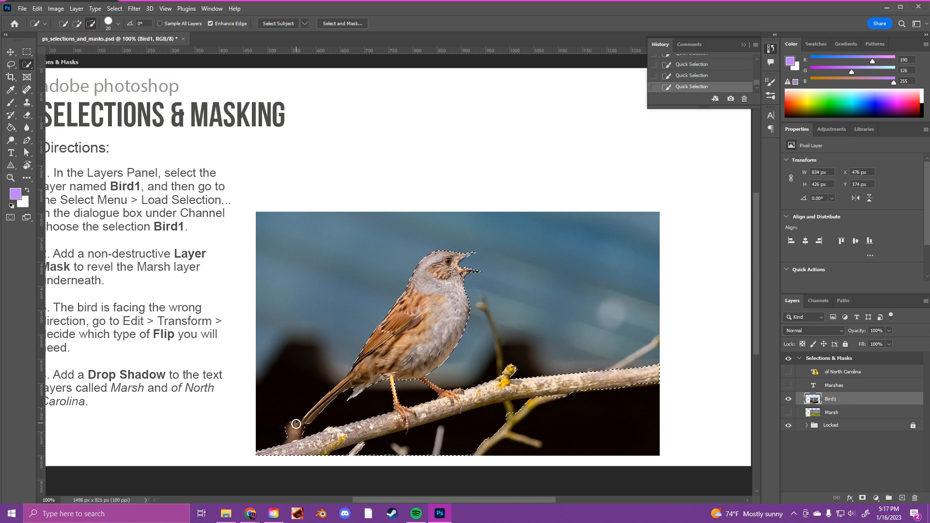
left_click_drag(290, 429, 293, 430)
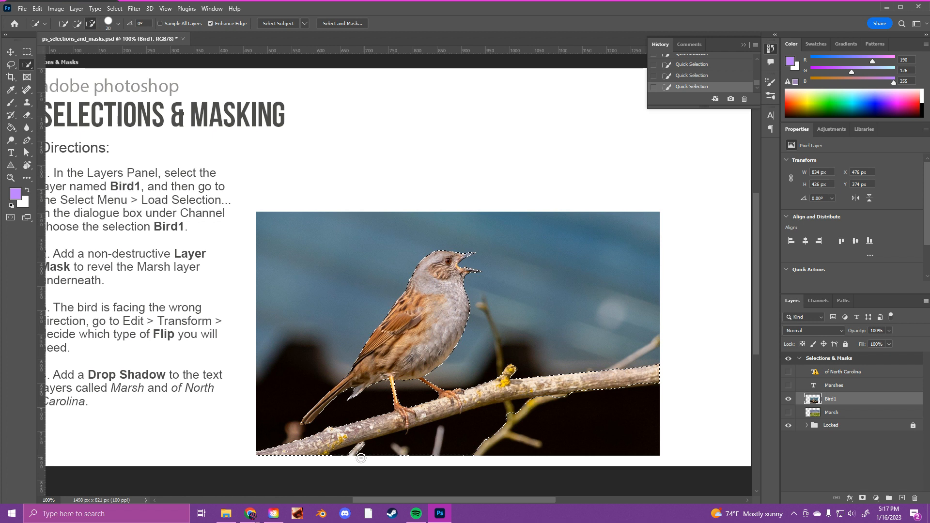
mouse_move(341, 456)
left_mouse_down()
mouse_move(390, 450)
mouse_move(427, 460)
mouse_move(509, 443)
mouse_move(512, 429)
mouse_move(586, 408)
left_mouse_up()
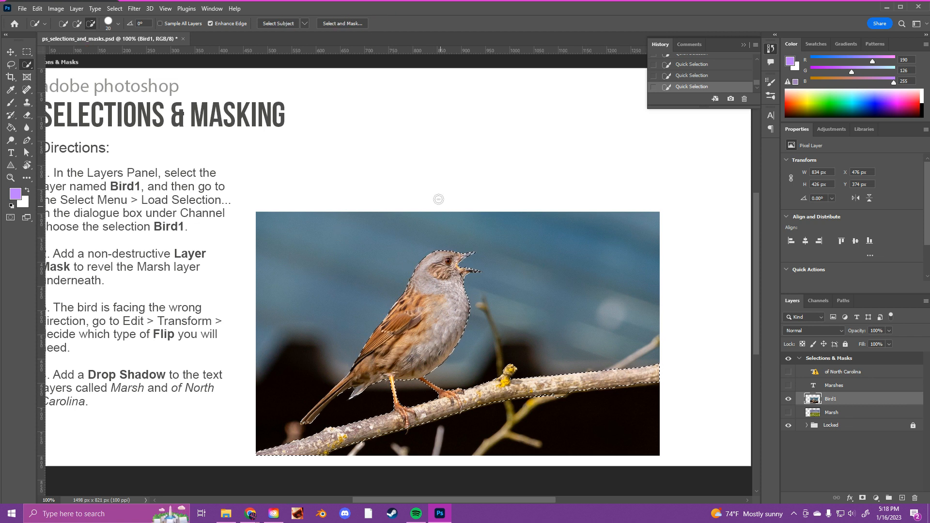
- Open the selection in the Select and Mask workspace, keep the Overlay view and choose the Brush Tool for refining it
left_click(344, 26)
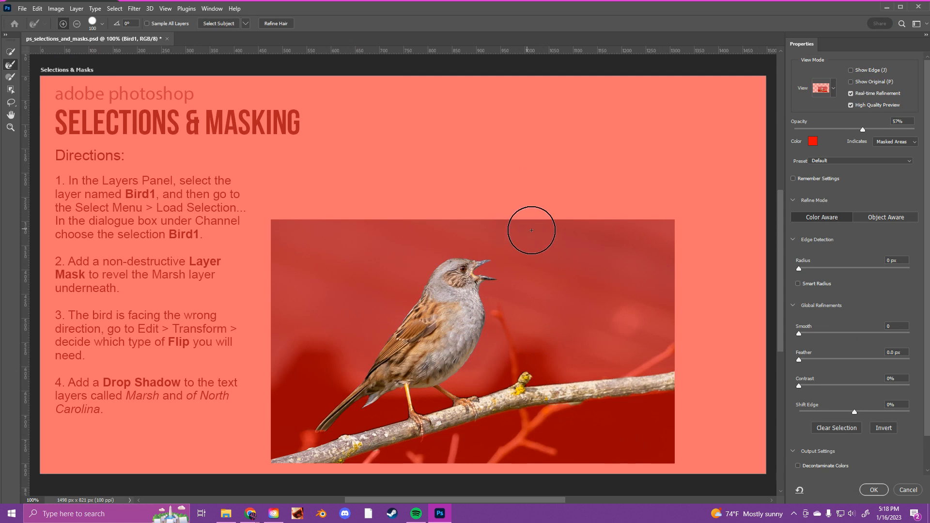
left_click(833, 89)
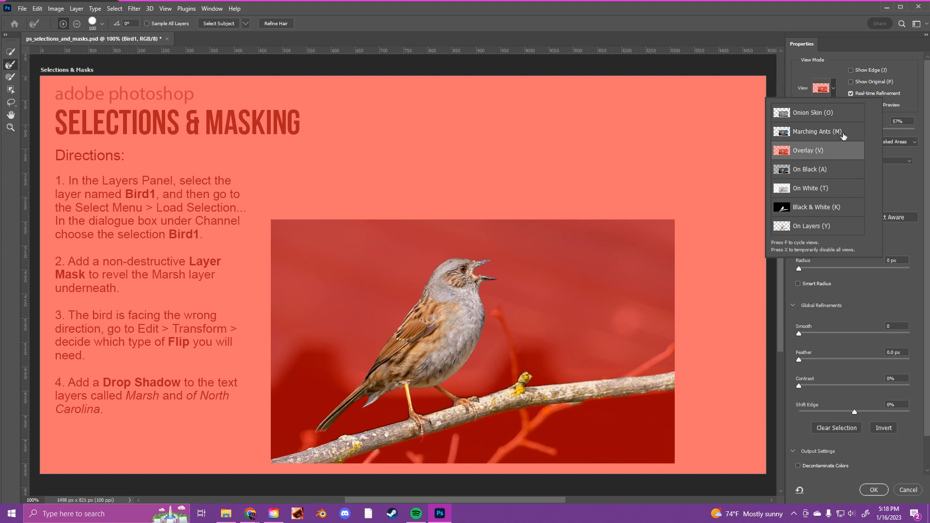
left_click(834, 73)
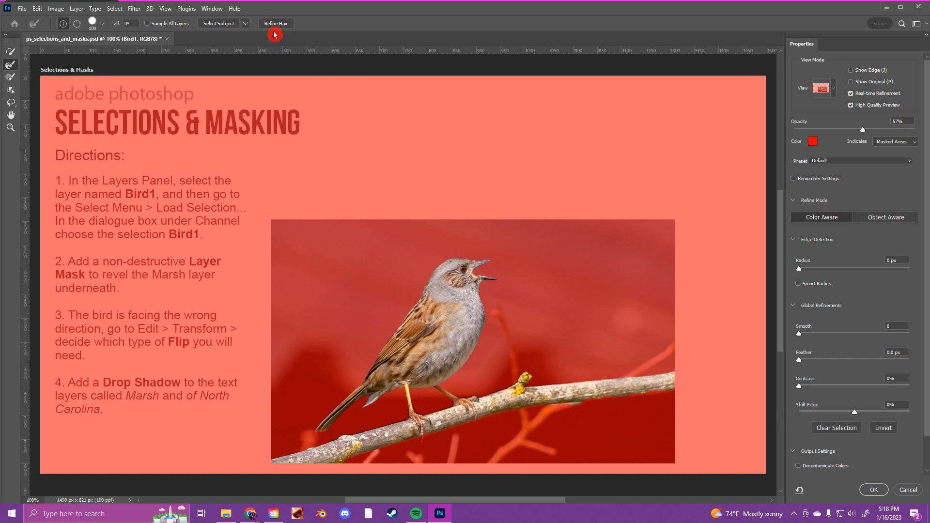
left_click(12, 79)
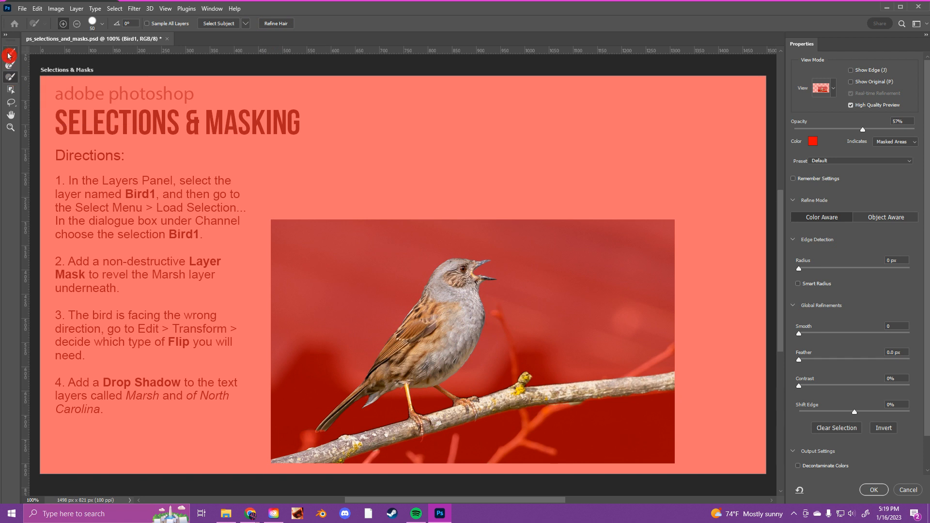
left_click(76, 25)
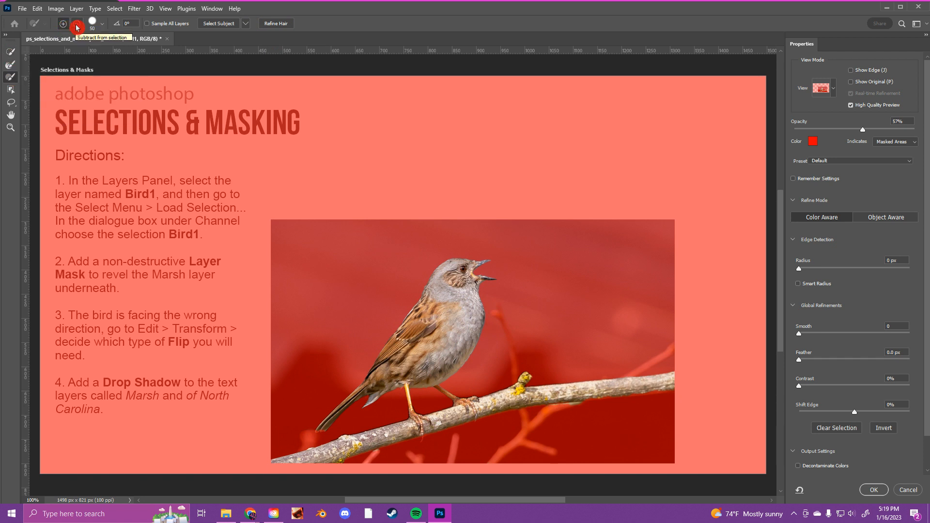
left_click(15, 52)
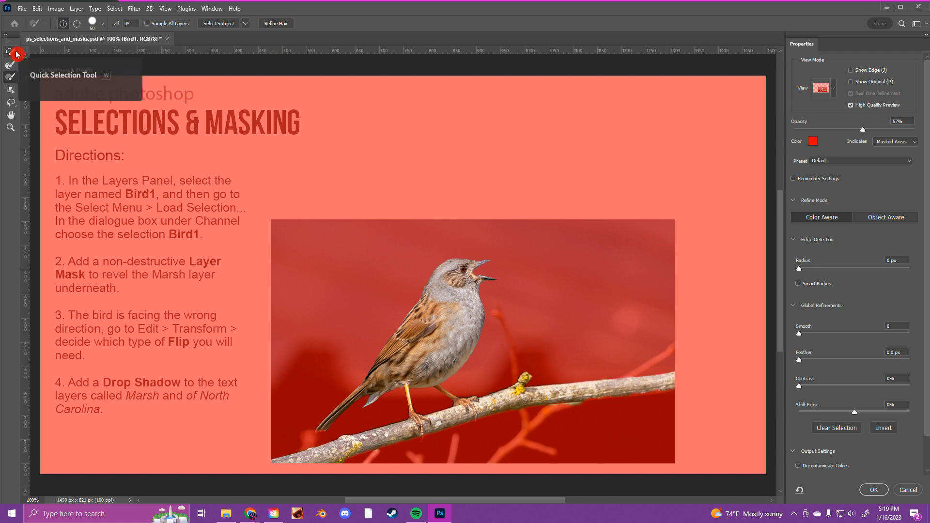
left_click(12, 66)
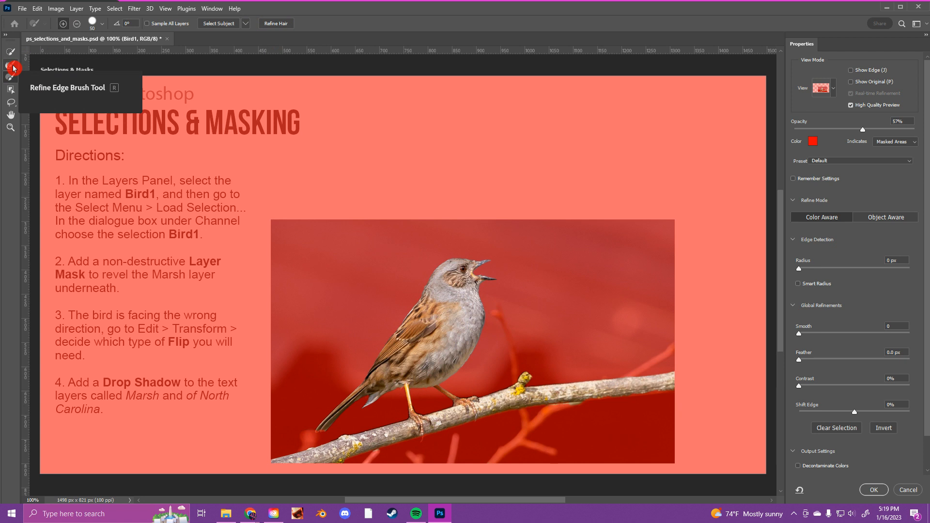
left_click(12, 81)
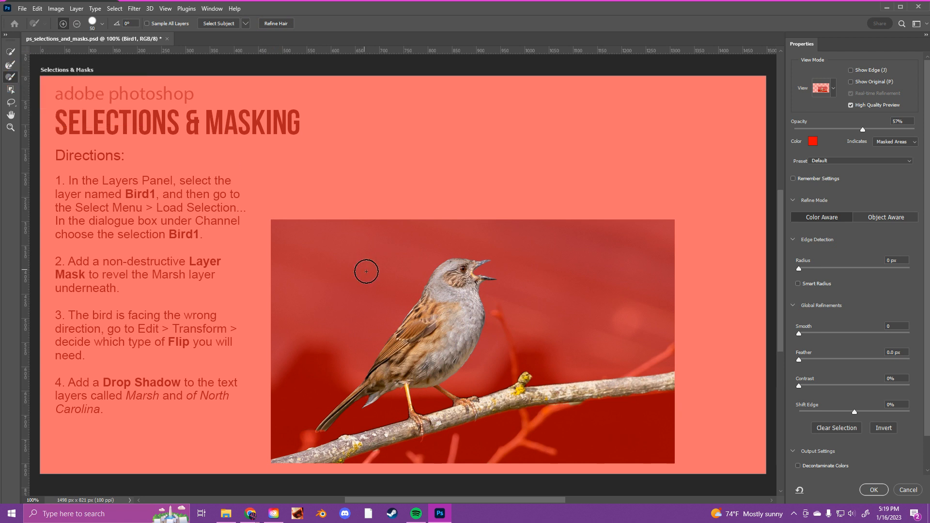
- Paint the missing lower edge of the branch near the photo's right border into the selection with a size 10 brush
key("ctrl+plus")
key("ctrl+plus")
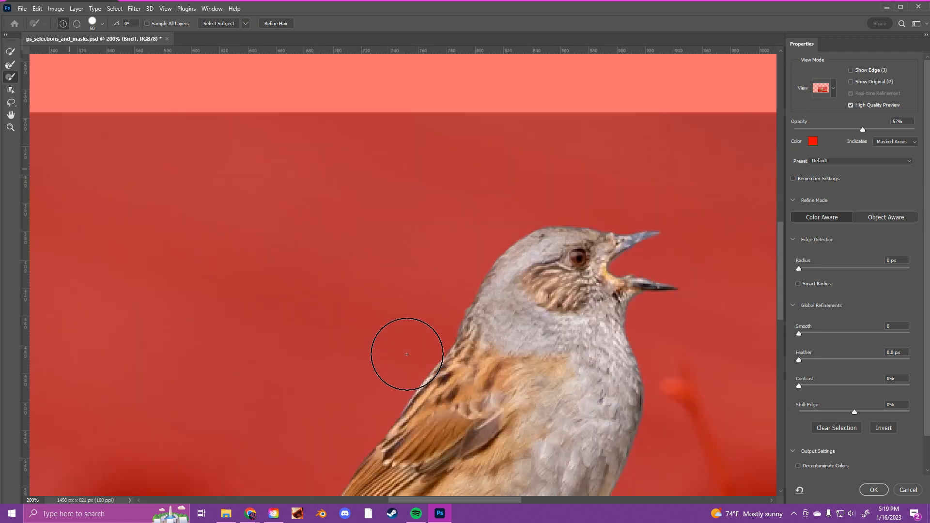
left_click_drag(531, 361, 338, 91)
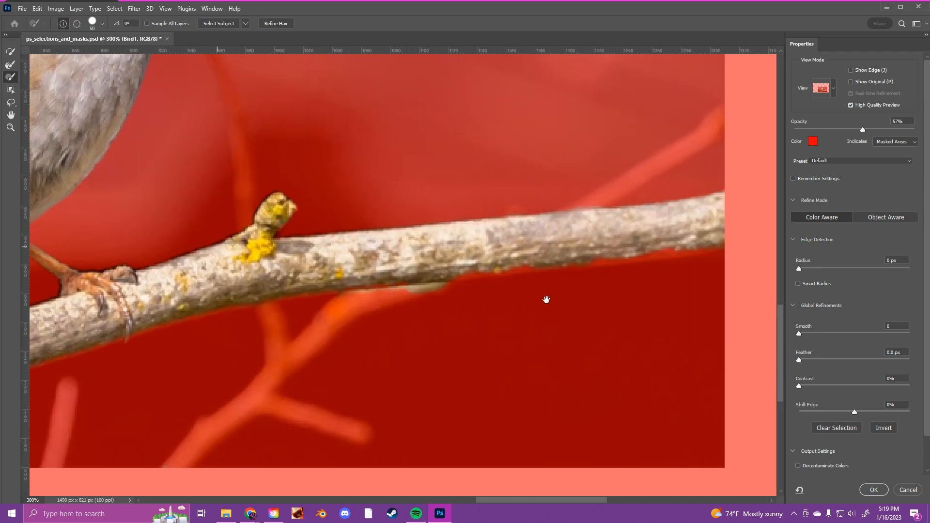
key("bracketleft")
key("bracketleft")
key("bracketleft")
key("bracketleft")
key("bracketleft")
key("bracketleft")
key("bracketleft")
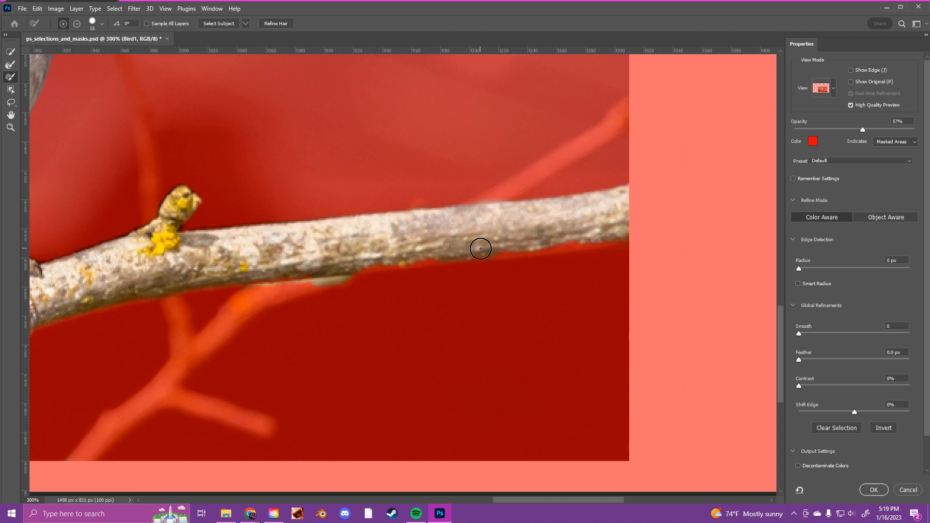
key("bracketleft")
mouse_move(513, 248)
left_mouse_down()
mouse_move(661, 230)
mouse_move(649, 222)
mouse_move(637, 251)
left_mouse_up()
- Subtract the overspill beyond the photo's right border and add more of the branch's lower edge to the selection
left_click(77, 25)
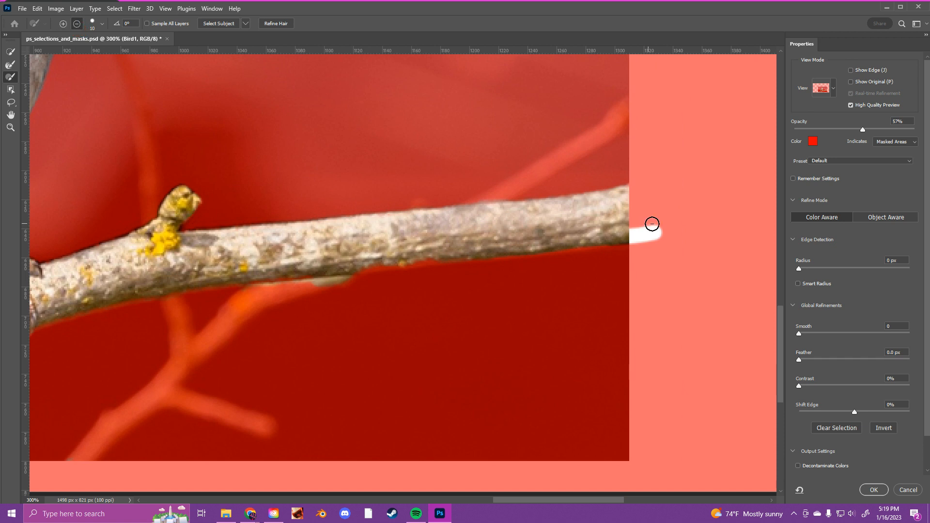
mouse_move(655, 222)
left_mouse_down()
mouse_move(661, 254)
mouse_move(647, 221)
mouse_move(649, 262)
mouse_move(640, 222)
mouse_move(643, 274)
mouse_move(635, 227)
mouse_move(647, 272)
left_mouse_up()
left_click(63, 23)
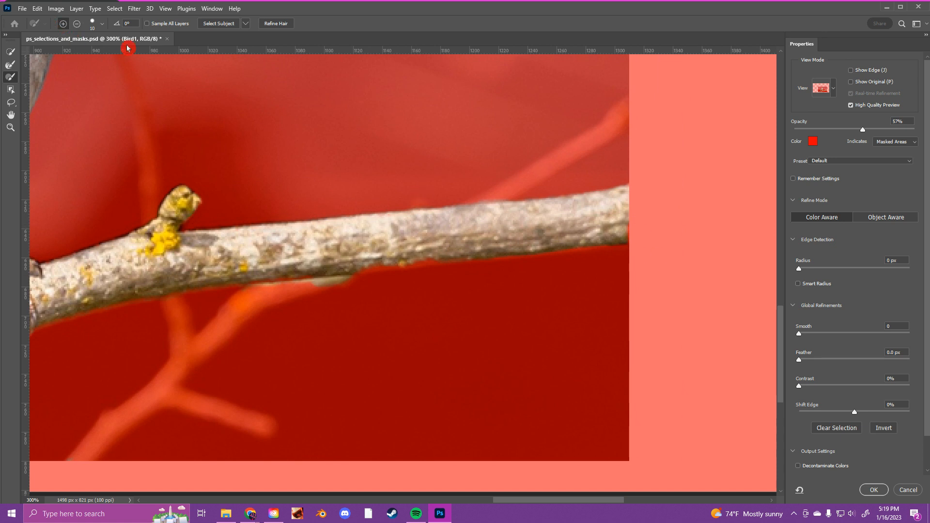
mouse_move(624, 225)
left_mouse_down()
mouse_move(641, 238)
mouse_move(634, 246)
mouse_move(646, 240)
mouse_move(643, 229)
mouse_move(628, 251)
left_mouse_up()
left_click_drag(355, 267, 503, 254)
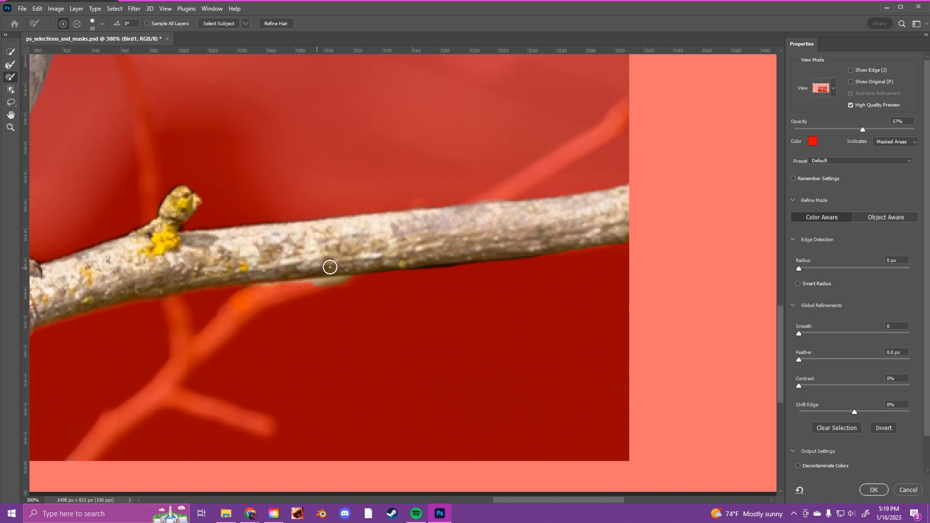
- Subtract the stray patches under the branch and around the bird's tail tip from the selection with a size 7 brush
left_click_drag(226, 271, 403, 247)
mouse_move(173, 308)
left_mouse_down()
mouse_move(335, 307)
mouse_move(212, 309)
mouse_move(287, 317)
left_mouse_up()
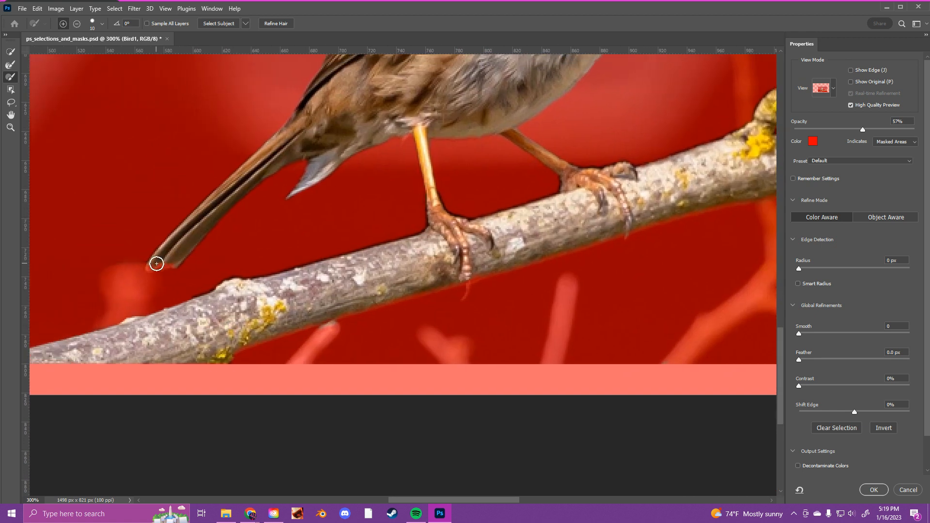
key("bracketleft")
key("bracketleft")
left_click_drag(170, 264, 151, 265)
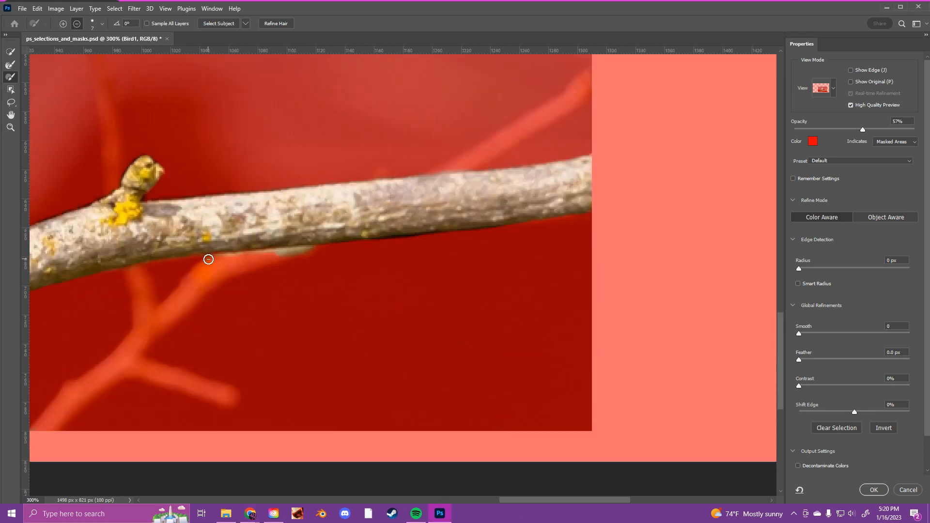
mouse_move(208, 259)
left_mouse_down()
mouse_move(315, 251)
mouse_move(304, 252)
left_mouse_up()
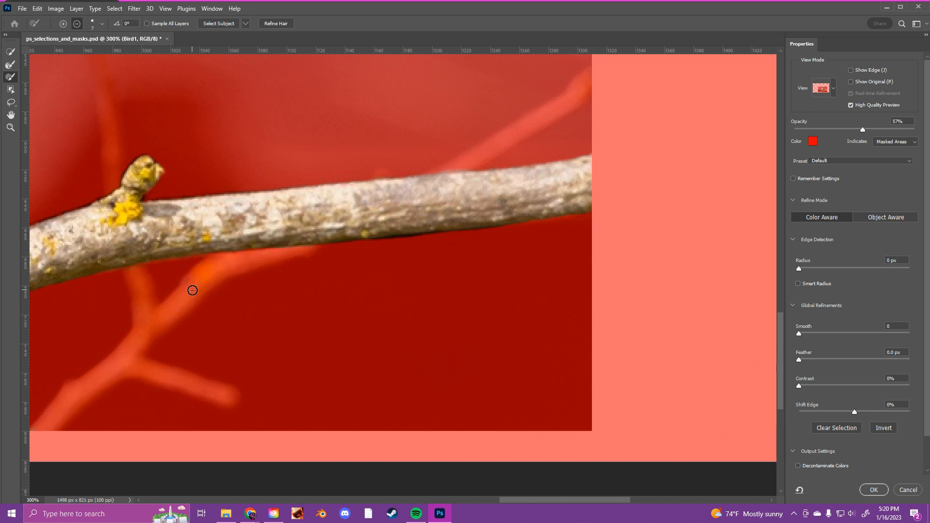
- Examine the branch's lower edge and the bird's feet against the overlay for leftover selection errors
key("ctrl+1")
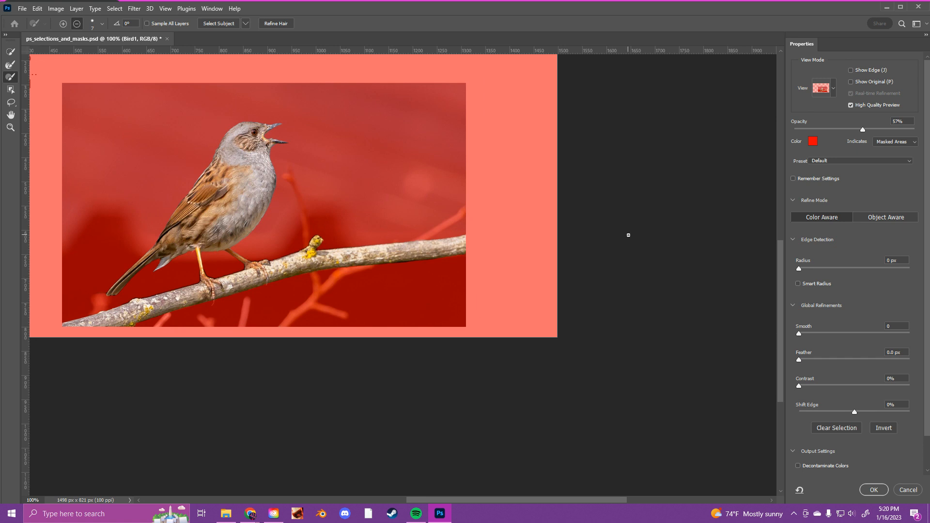
key("ctrl+plus")
key("ctrl+plus")
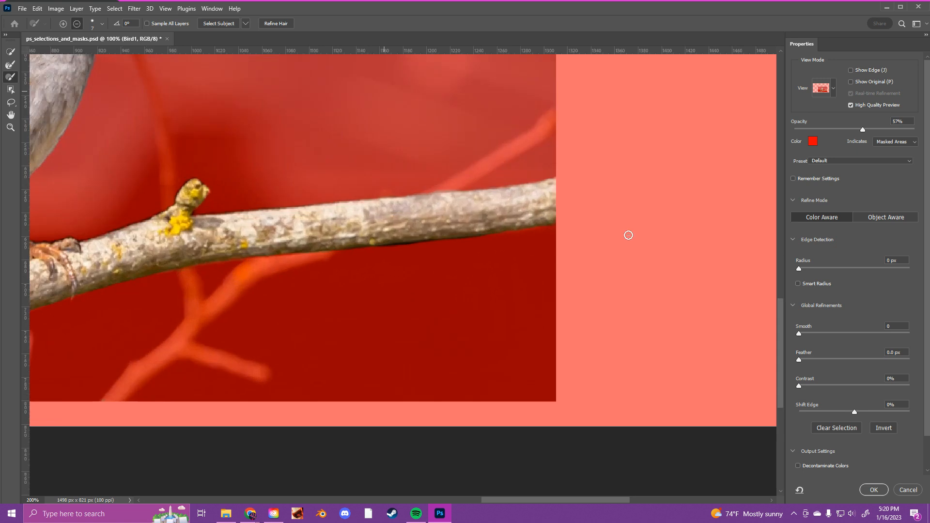
left_click_drag(379, 277, 522, 283)
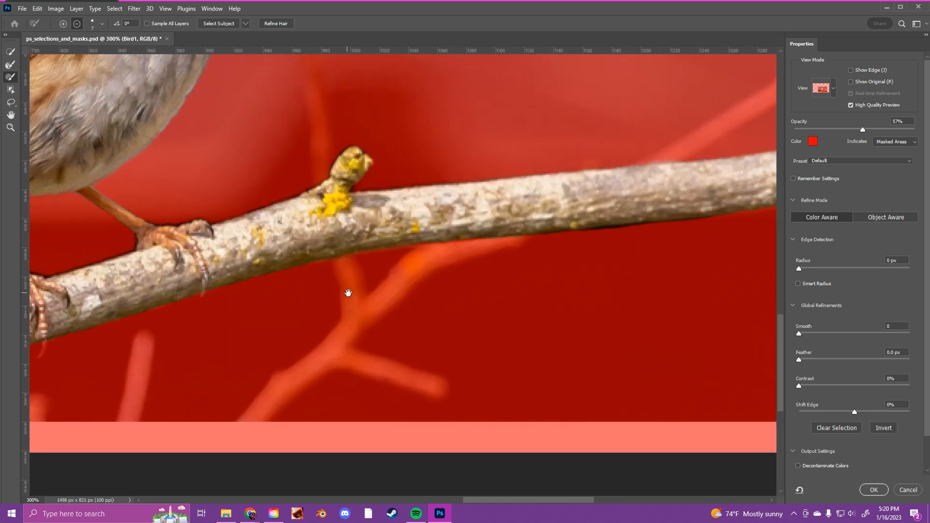
left_click_drag(366, 290, 575, 274)
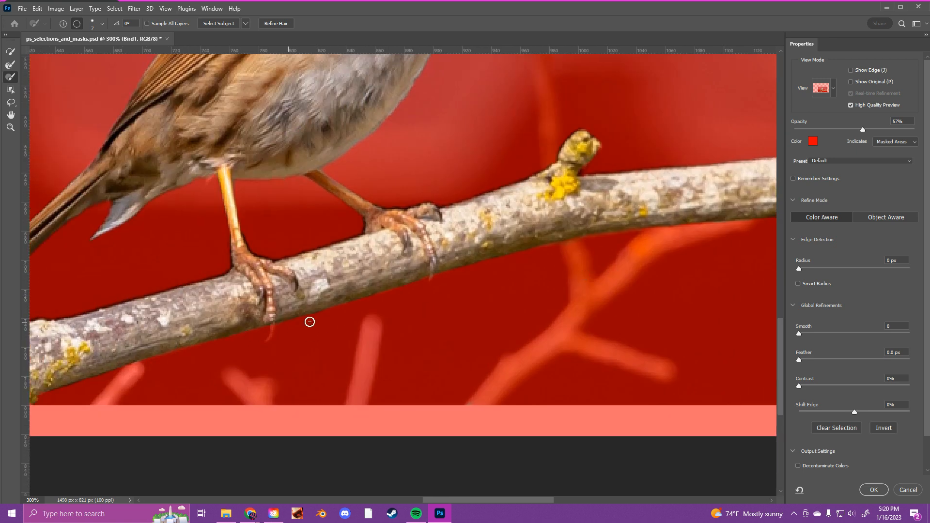
key("ctrl+minus")
key("ctrl+minus")
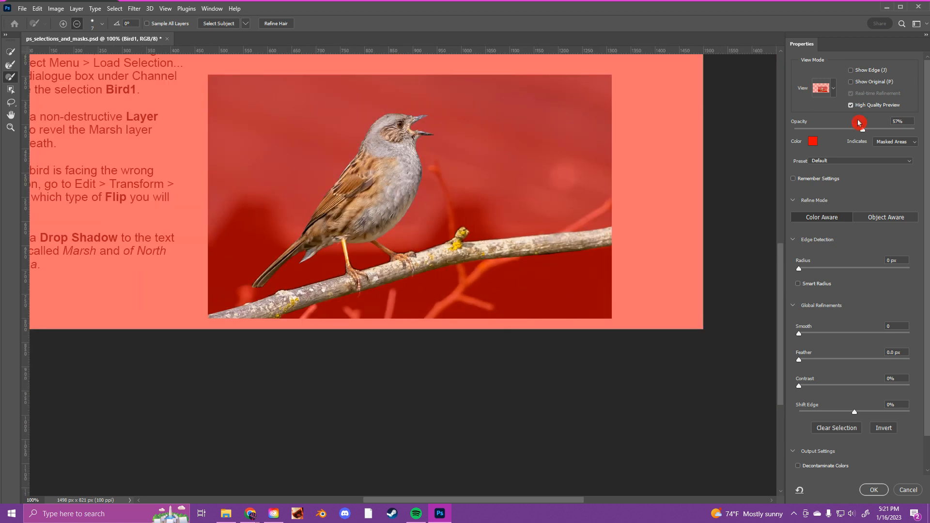
- Collapse the output settings and try an edge detection radius of 1 px, returning it to 0 px
scroll(836, 234, "down", 2)
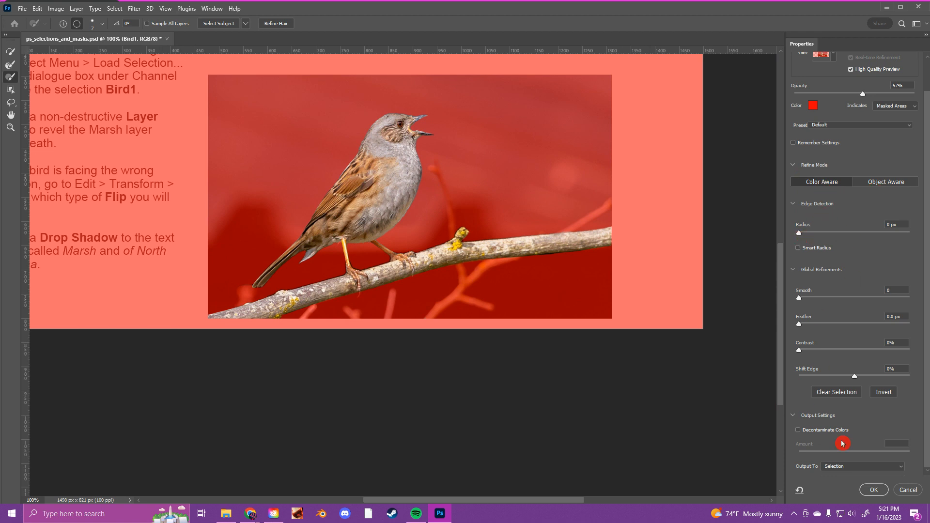
left_click(793, 415)
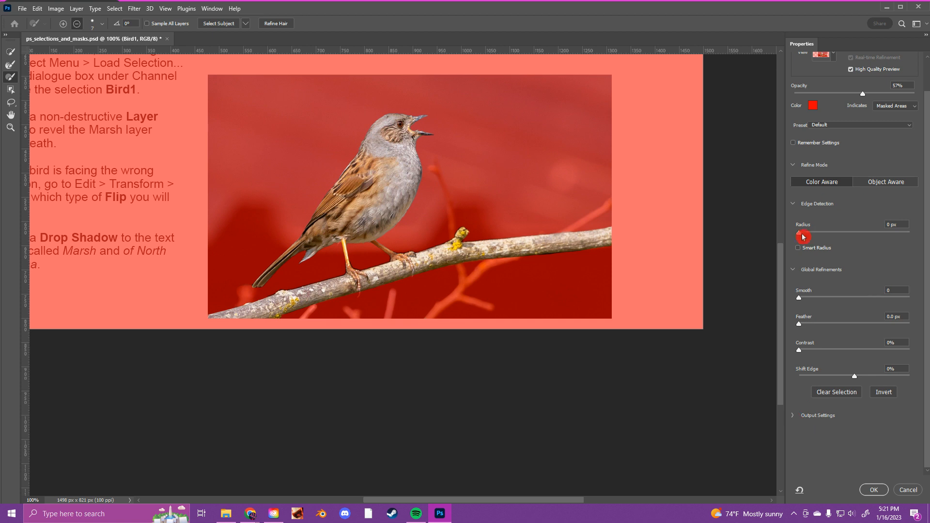
mouse_move(799, 237)
left_mouse_down()
mouse_move(915, 233)
mouse_move(803, 238)
left_mouse_up()
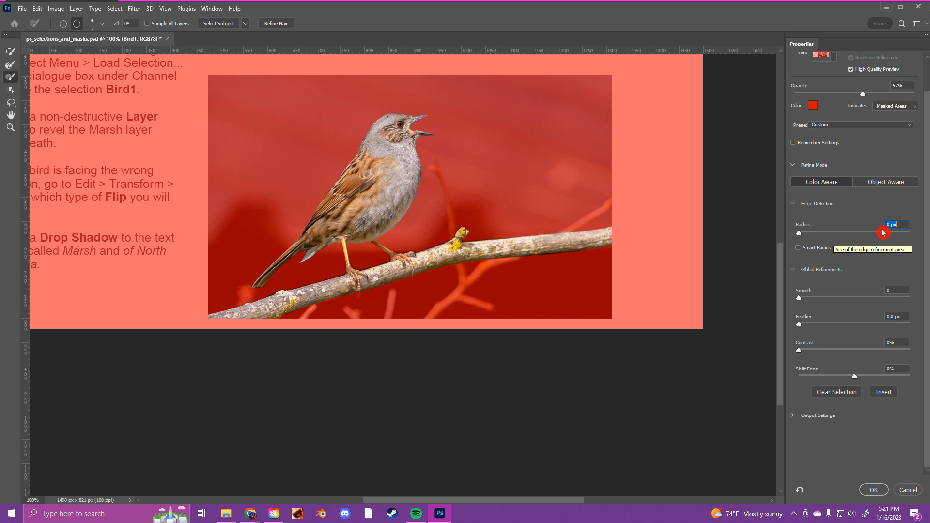
type("1")
key("ctrl+plus")
key("ctrl+plus")
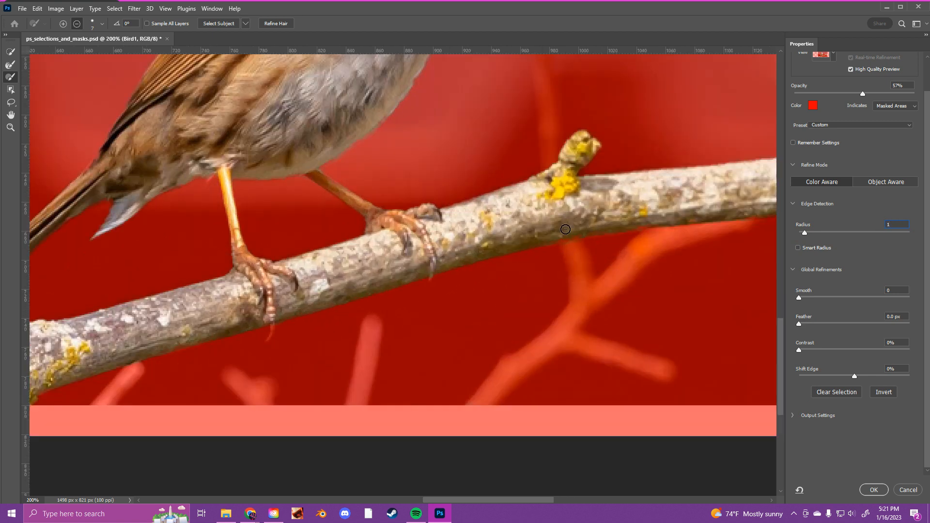
key("Return")
left_click_drag(780, 322, 779, 264)
left_click_drag(807, 235, 792, 252)
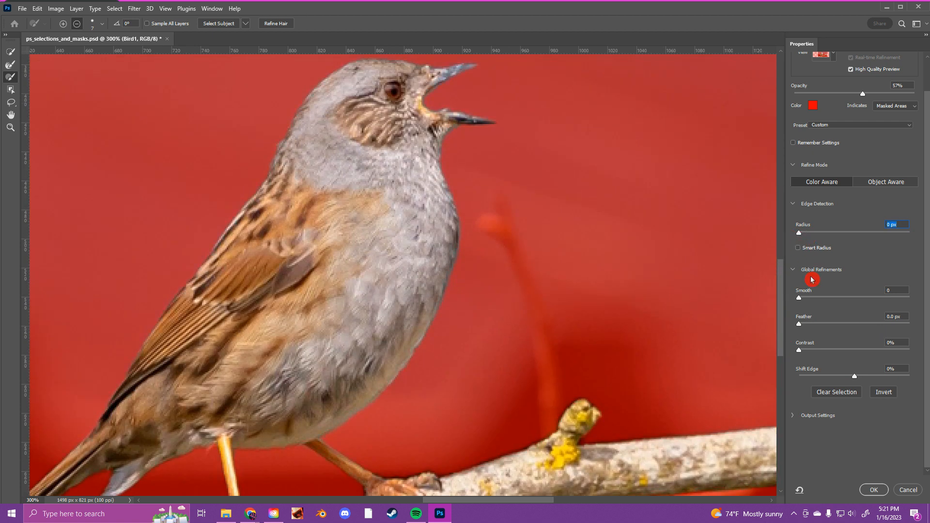
- Compare the bird's outline again with radii of 1 px and 0 px, ending at 0 px
type("1")
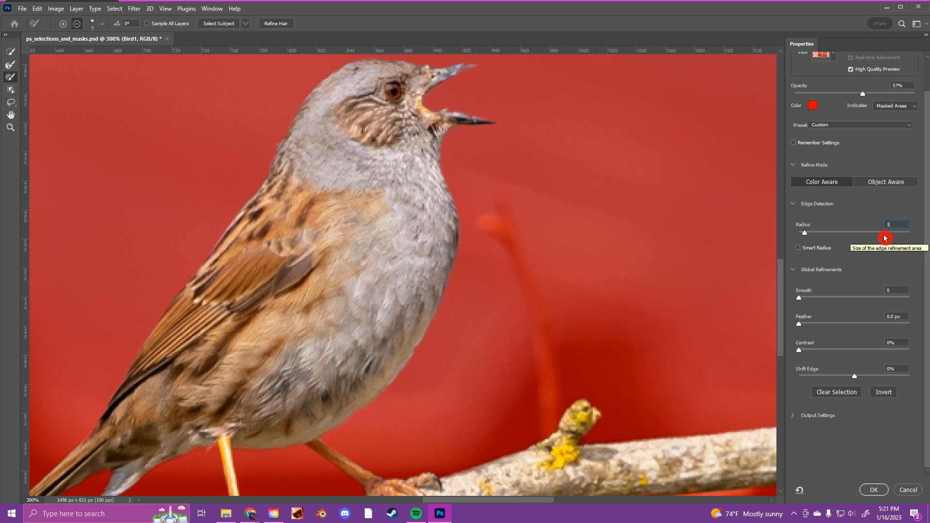
left_click_drag(804, 233, 783, 234)
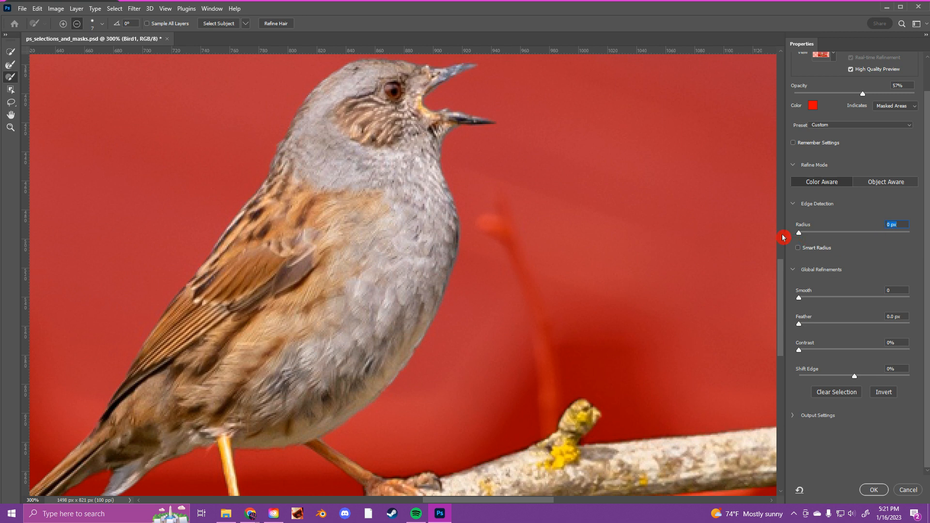
type("1")
left_click(797, 237)
- Test the Smooth refinement at 100 and 0 on the bird's outline, and settle on a value of 3
left_click_drag(799, 302, 921, 300)
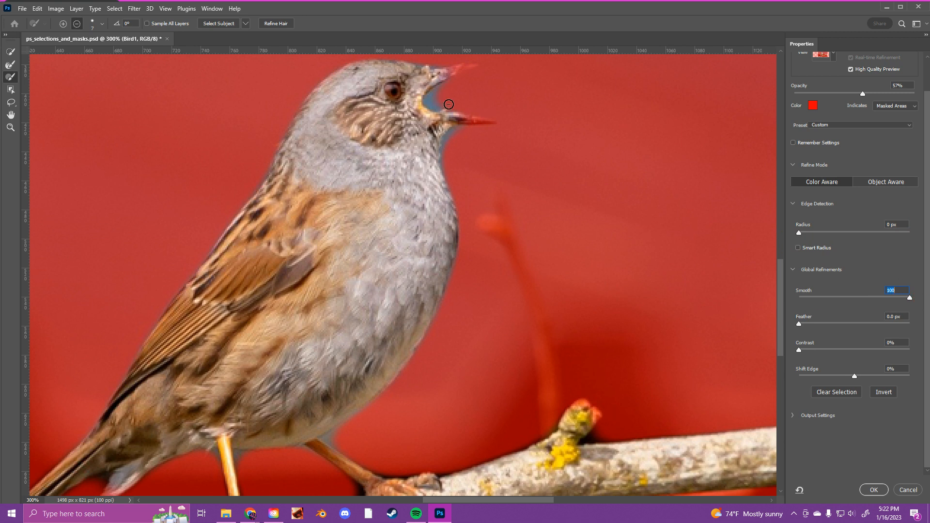
type("0")
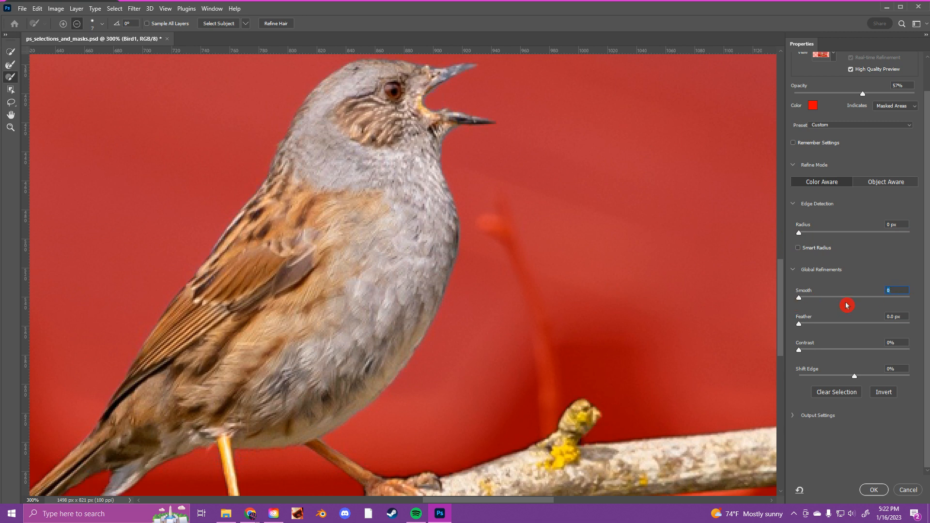
key("Return")
mouse_move(780, 316)
left_mouse_down()
mouse_move(781, 344)
mouse_move(780, 315)
left_mouse_up()
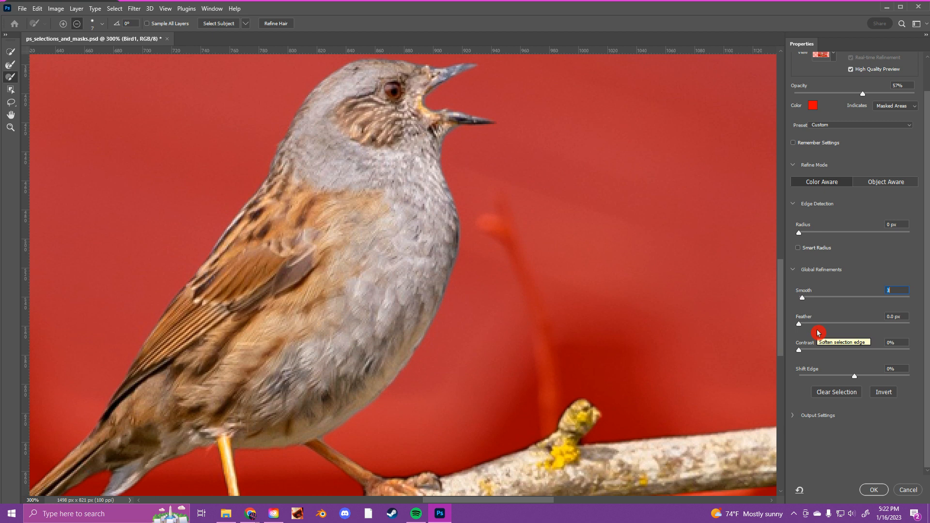
- Keep Feather at 0 px, test the Contrast refinement's range and set Contrast to 1%
mouse_move(799, 323)
left_mouse_down()
mouse_move(915, 326)
mouse_move(802, 335)
left_mouse_up()
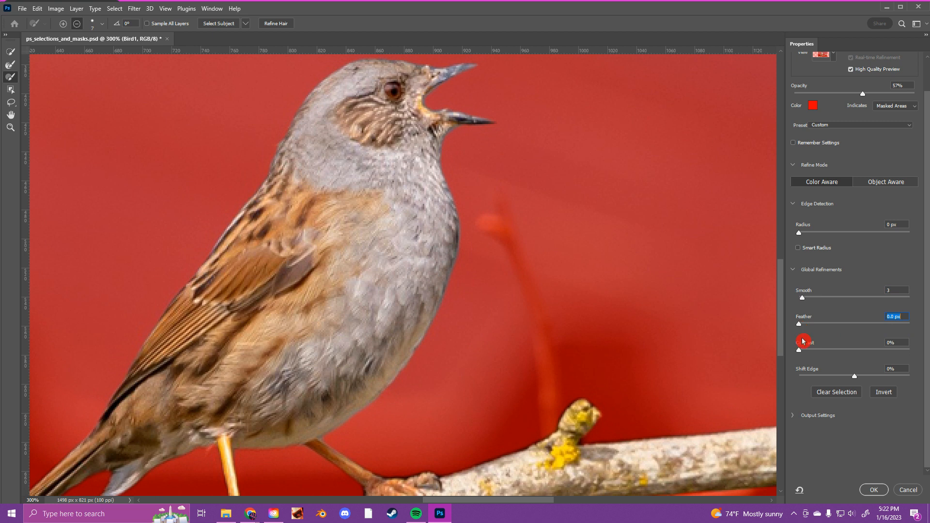
scroll(784, 353, "down", 2)
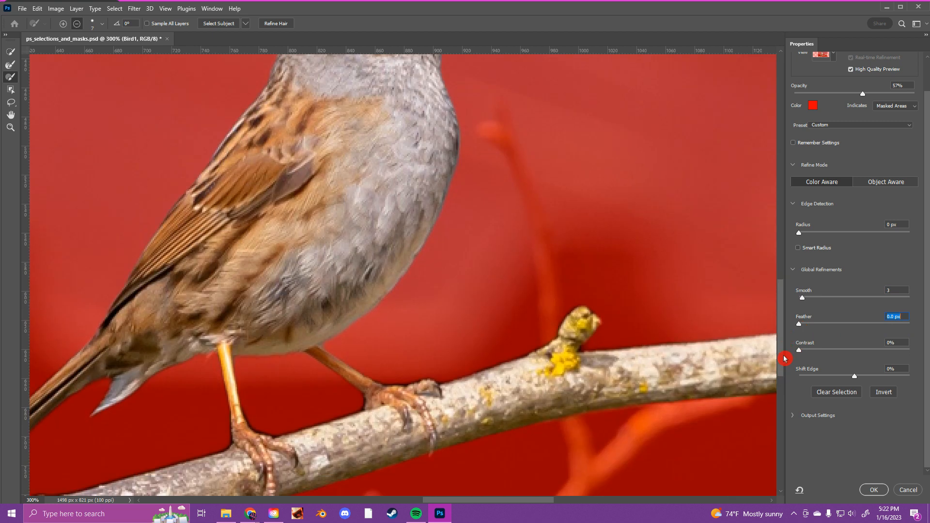
left_click_drag(799, 350, 928, 361)
left_click_drag(912, 354, 797, 349)
key("Return")
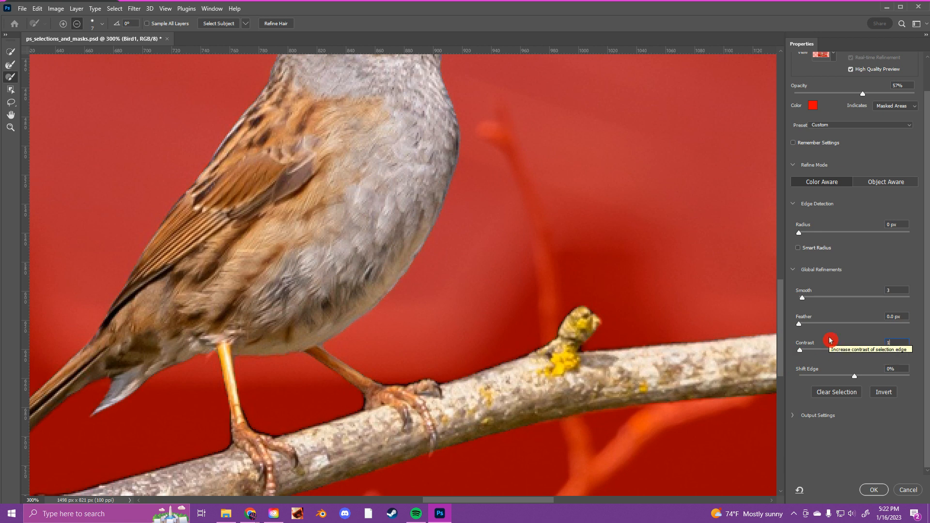
left_click_drag(799, 356, 788, 355)
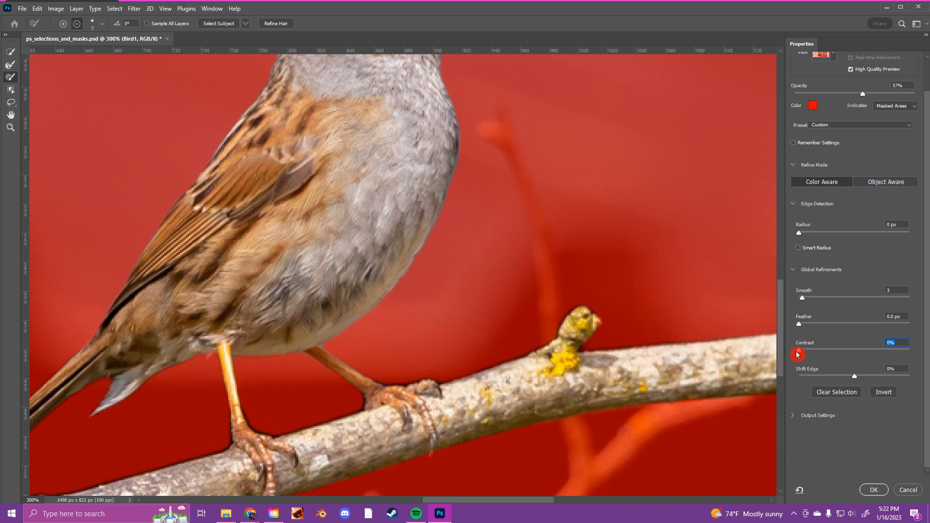
left_click_drag(798, 355, 787, 352)
key("Return")
- Test Shift Edge at -100% and -31% on the bird and branch, and settle on -5%
left_click_drag(856, 381, 734, 386)
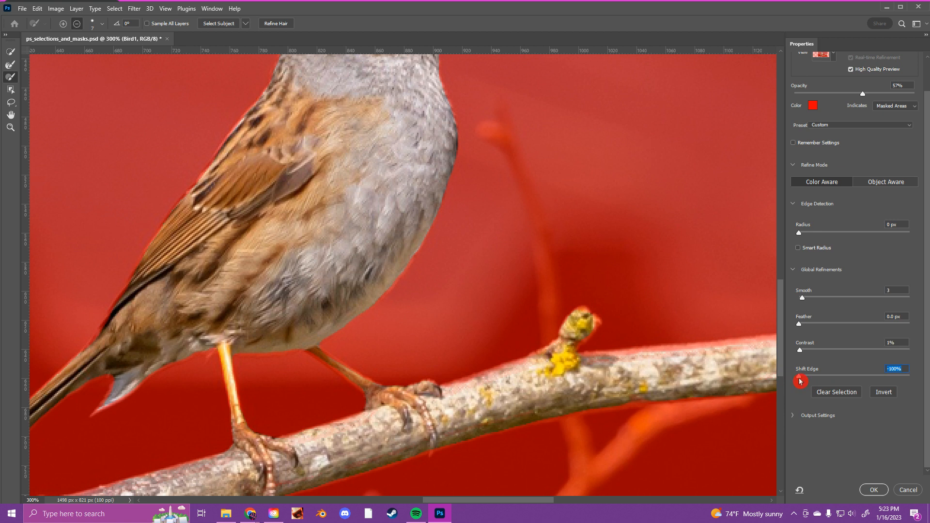
left_click_drag(799, 381, 838, 381)
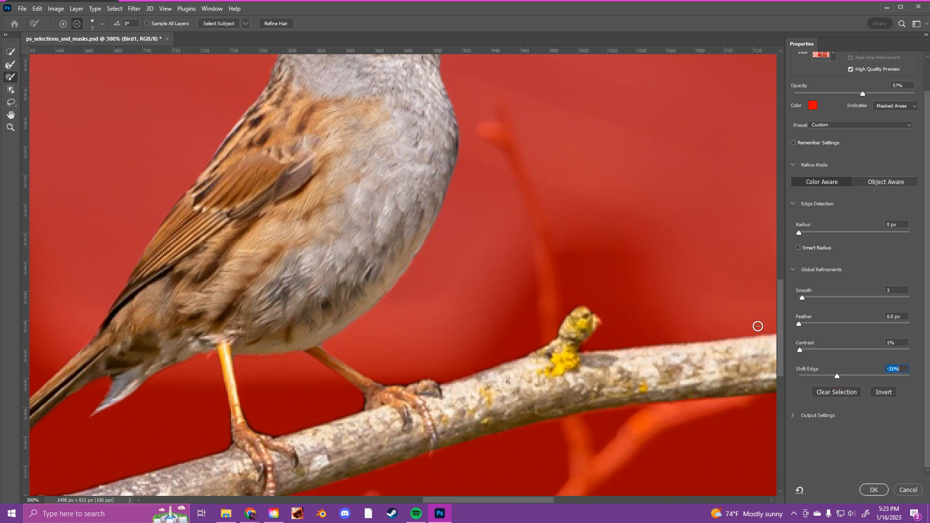
left_click_drag(785, 318, 786, 287)
mouse_move(833, 380)
left_mouse_down()
mouse_move(861, 380)
mouse_move(852, 380)
left_mouse_up()
left_click_drag(781, 324, 768, 343)
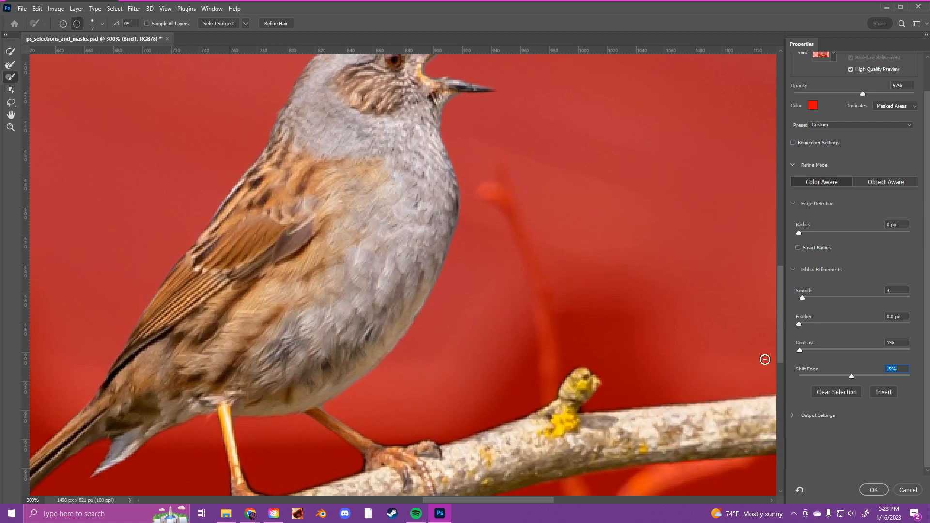
- Try Decontaminate Colors at amounts of 100% and 43%, and turn it off again
left_click(793, 419)
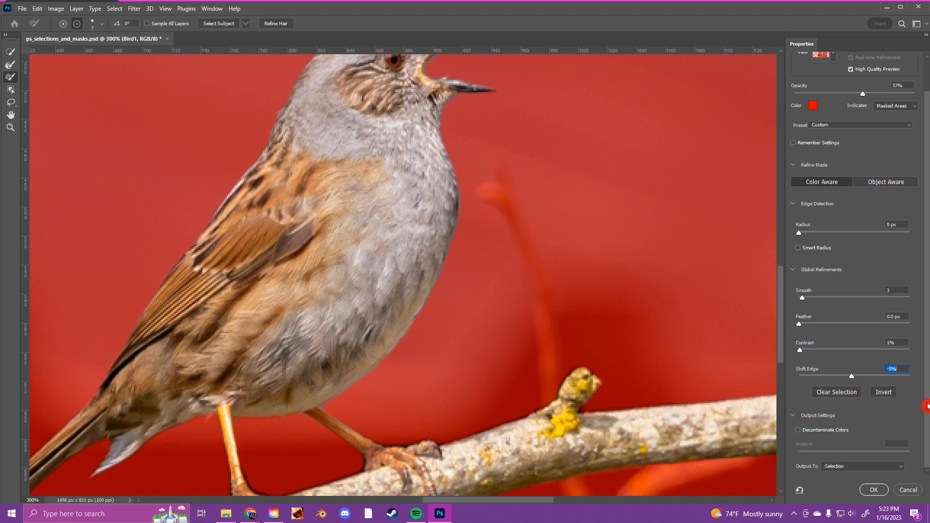
left_click(814, 431)
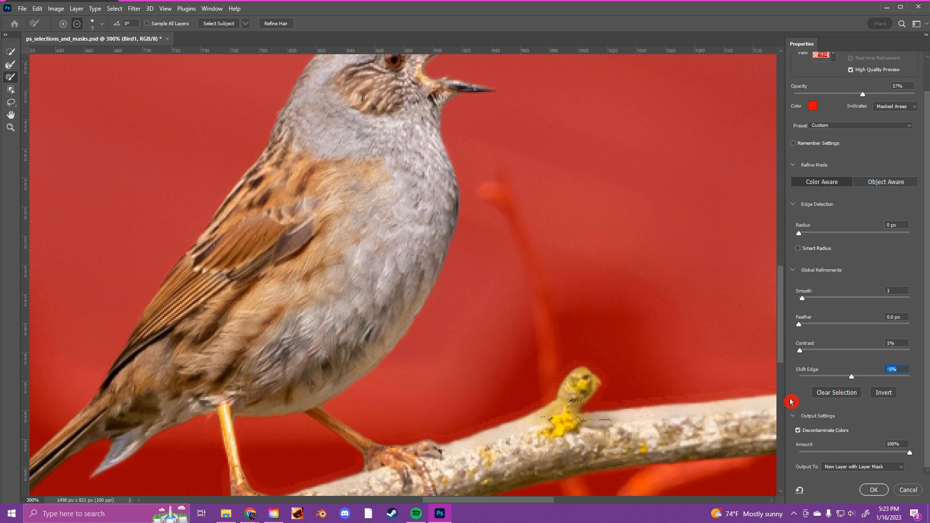
mouse_move(781, 353)
left_mouse_down()
mouse_move(783, 333)
mouse_move(781, 370)
left_mouse_up()
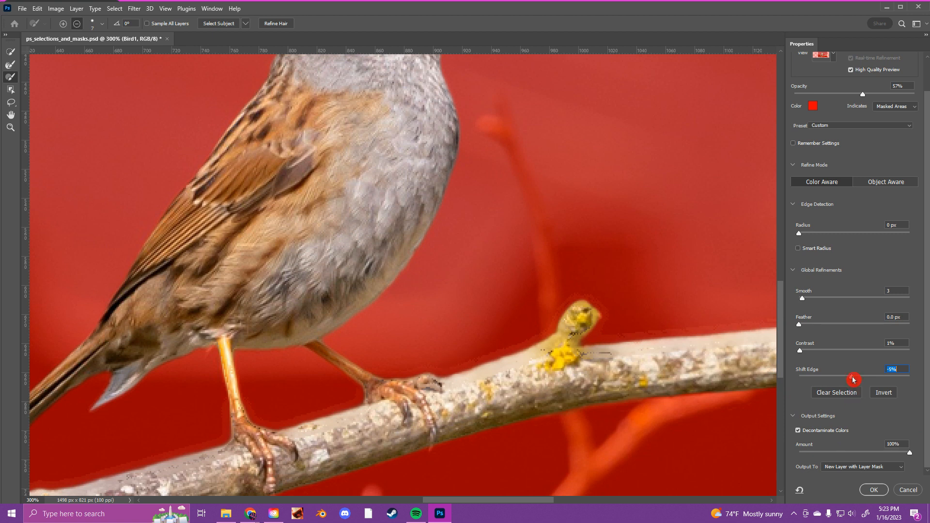
left_click(910, 455)
left_click_drag(910, 454, 847, 457)
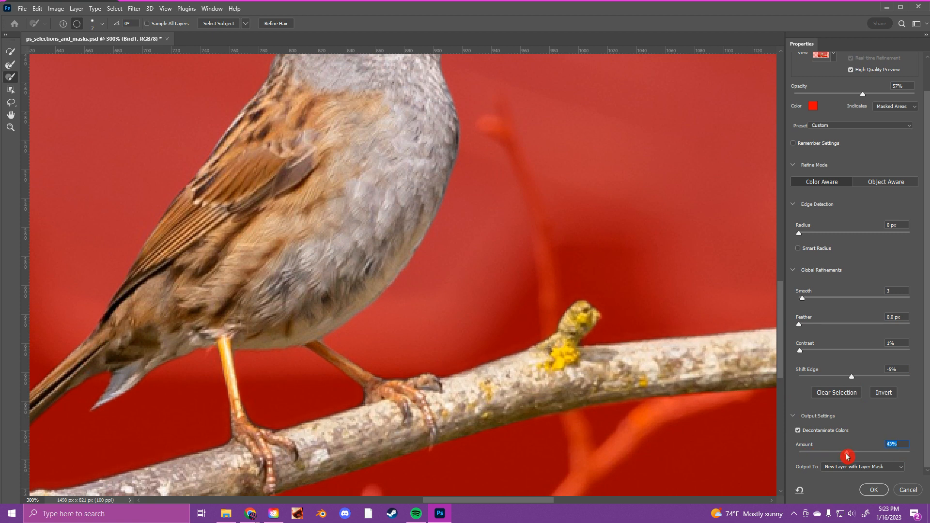
left_click(799, 433)
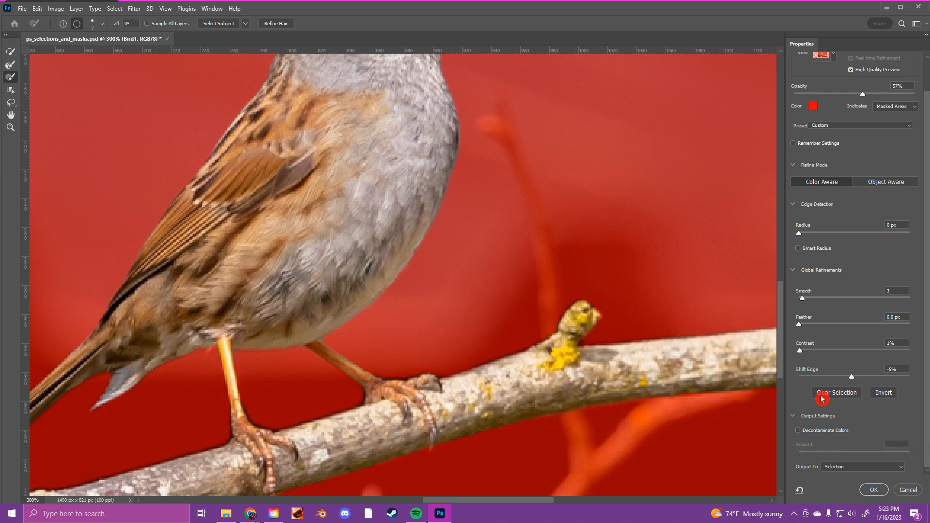
mouse_move(782, 364)
left_mouse_down()
mouse_move(783, 313)
mouse_move(780, 376)
left_mouse_up()
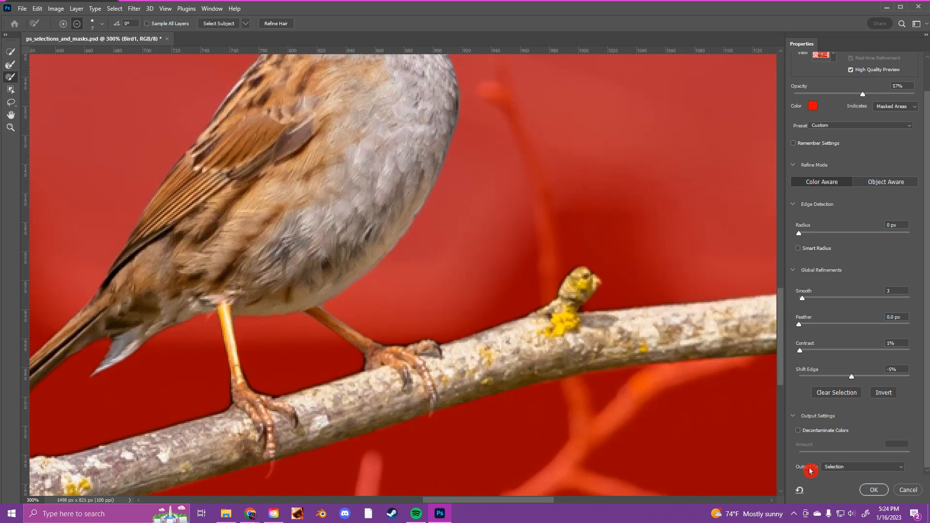
- Output the refined selection as a New Layer with Layer Mask and leave the Select and Mask workspace
left_click(832, 468)
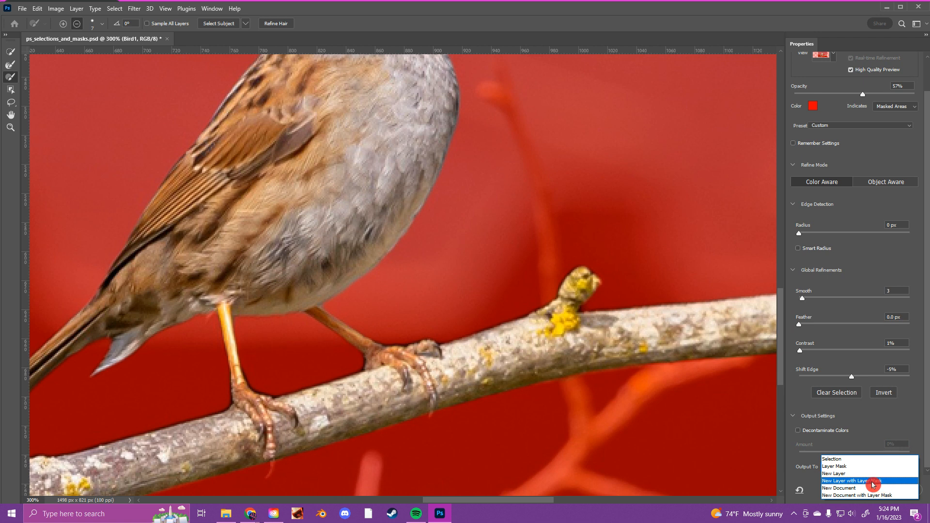
left_click(833, 480)
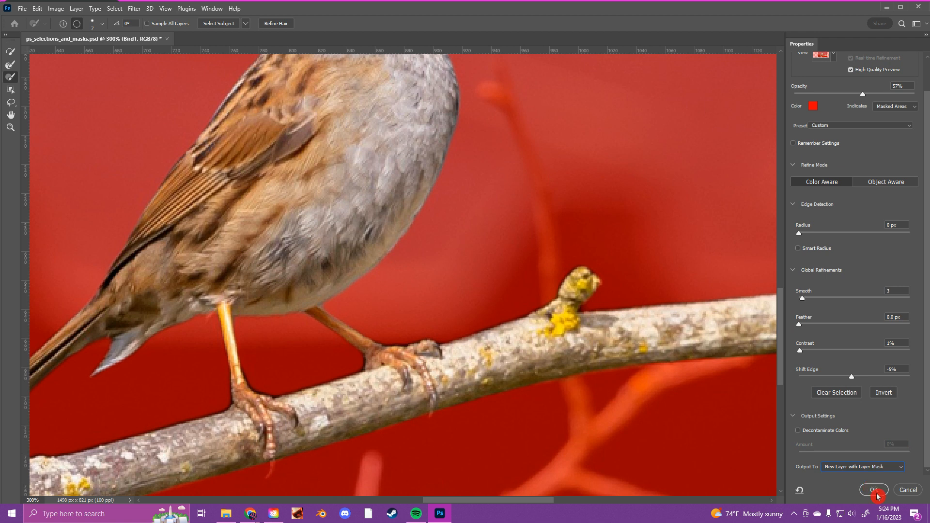
left_click(874, 490)
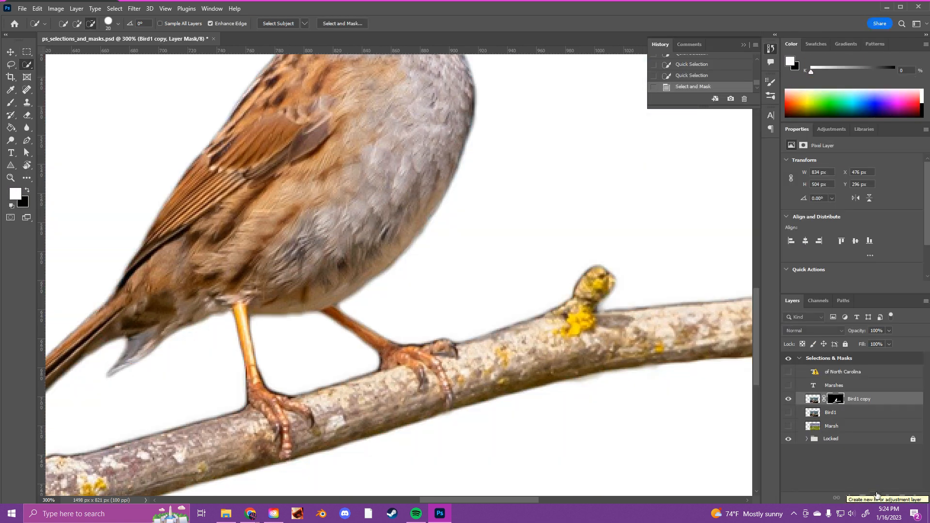
- Reopen the Bird1 copy layer's mask in the Select and Mask workspace
key("ctrl+minus")
key("ctrl+minus")
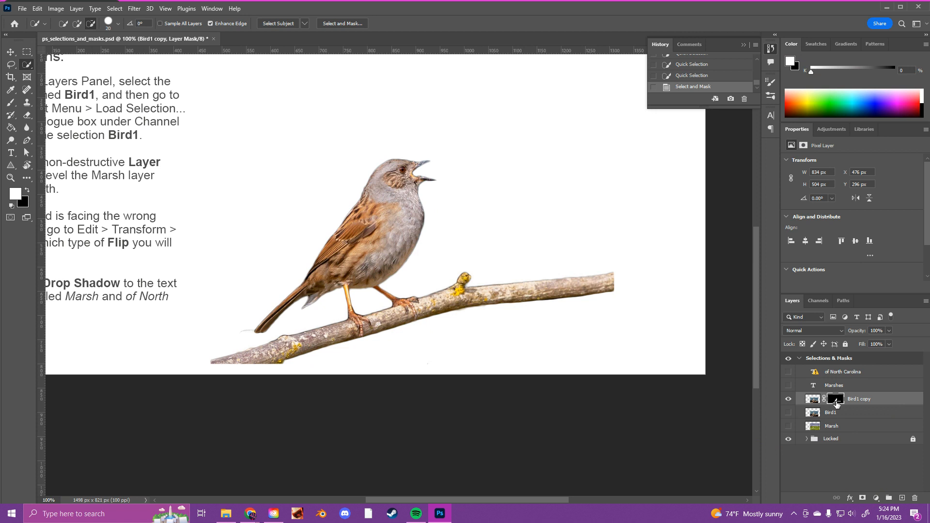
double_click(837, 403)
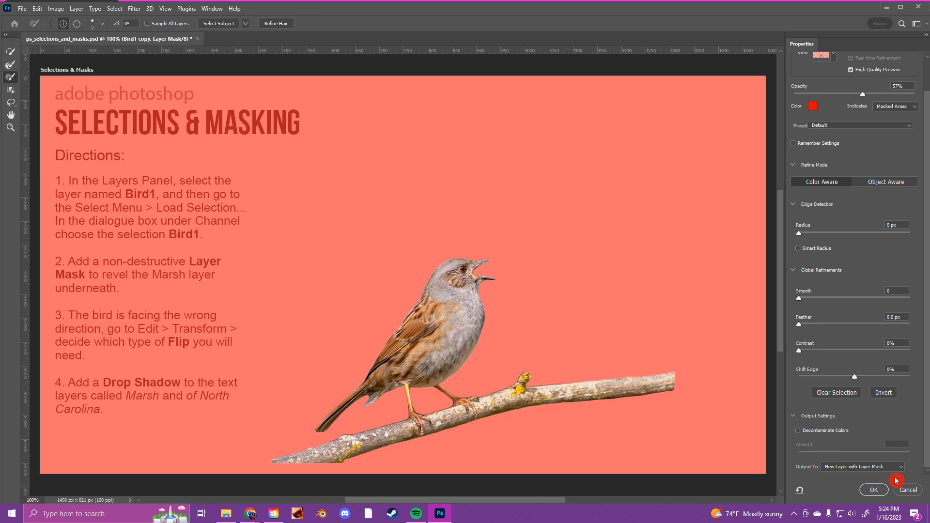
- Leave the Select and Mask workspace without applying changes and check the bird cutout with the Marsh layer shown and hidden
left_click(907, 490)
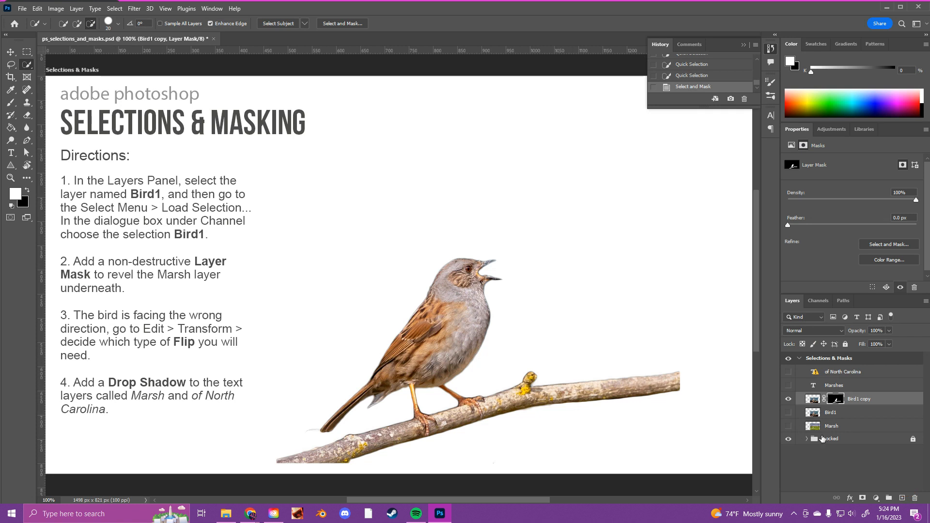
left_click(788, 426)
left_click(788, 427)
left_click(787, 427)
left_click(788, 427)
left_click(788, 427)
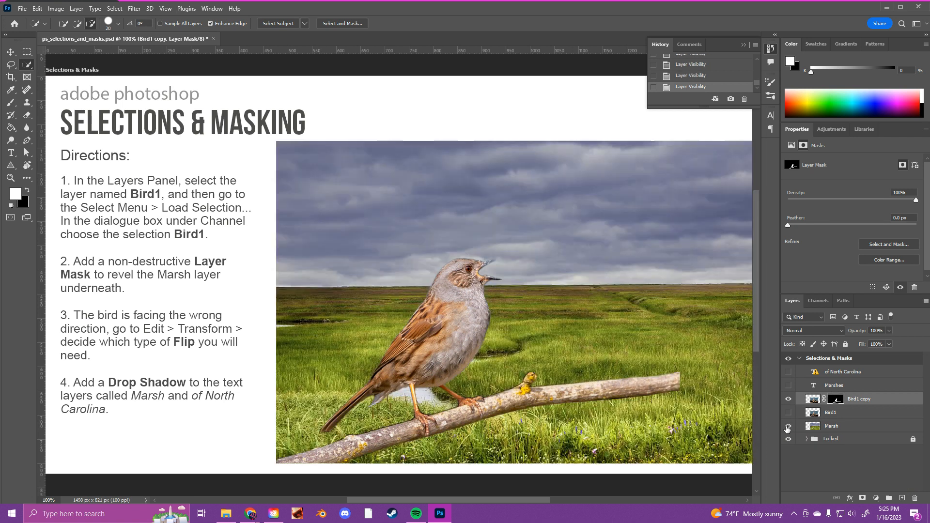
left_click(788, 427)
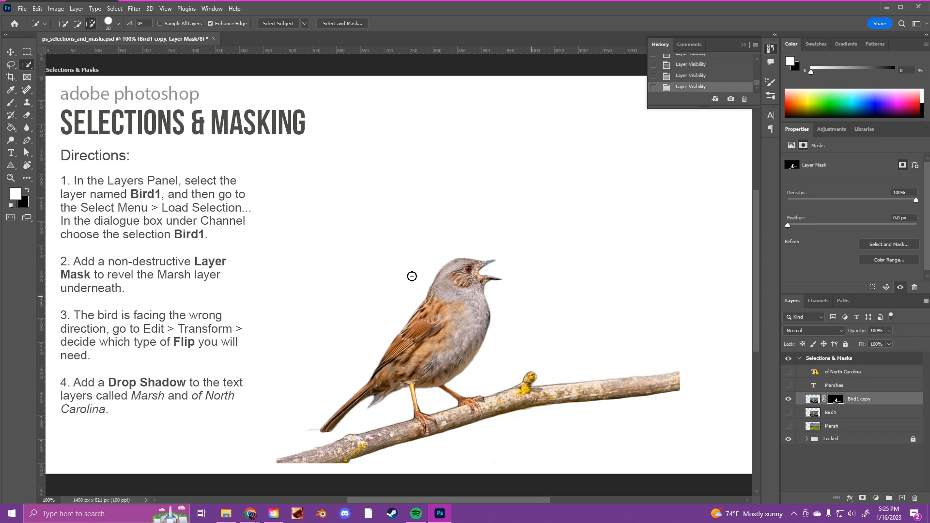
- Try to select the white background around the bird and branch with the Magic Wand while the Locked group is visible
right_click(27, 64)
left_click(63, 85)
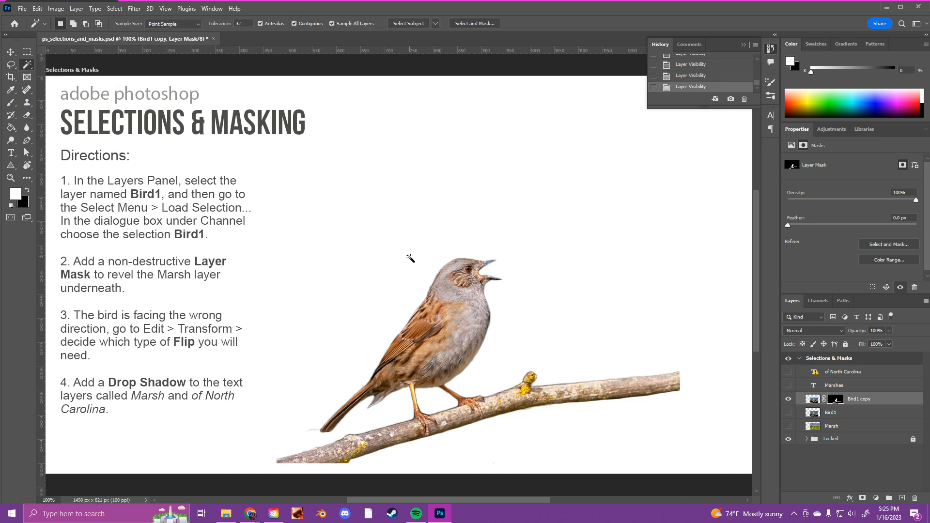
left_click(563, 343)
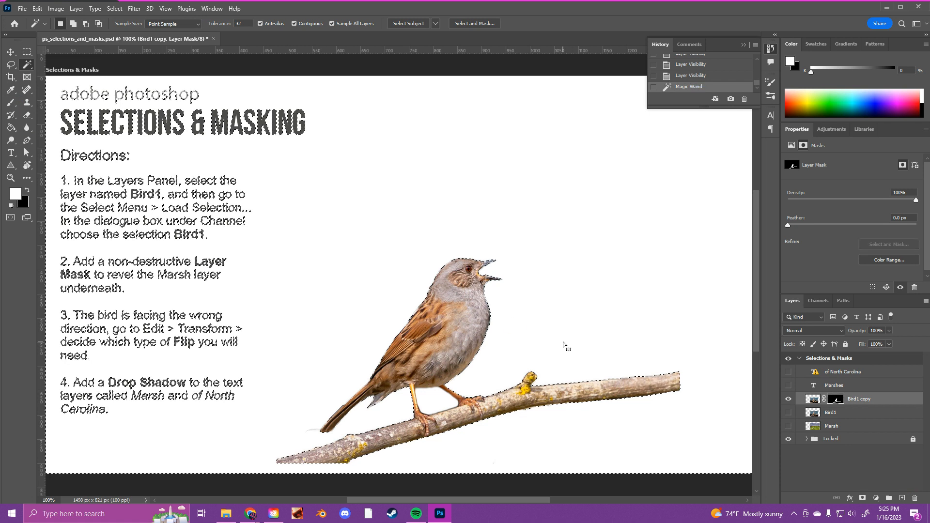
left_click(814, 401)
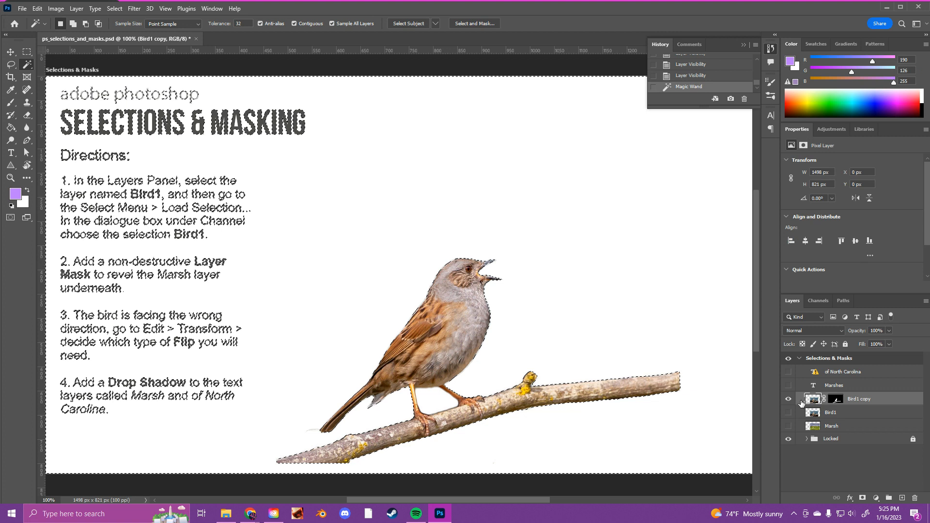
left_click(478, 346)
left_click(519, 341)
- With the Locked group hidden and the old selection cleared, Magic Wand the white background and invert to the bird and branch
left_click(788, 438)
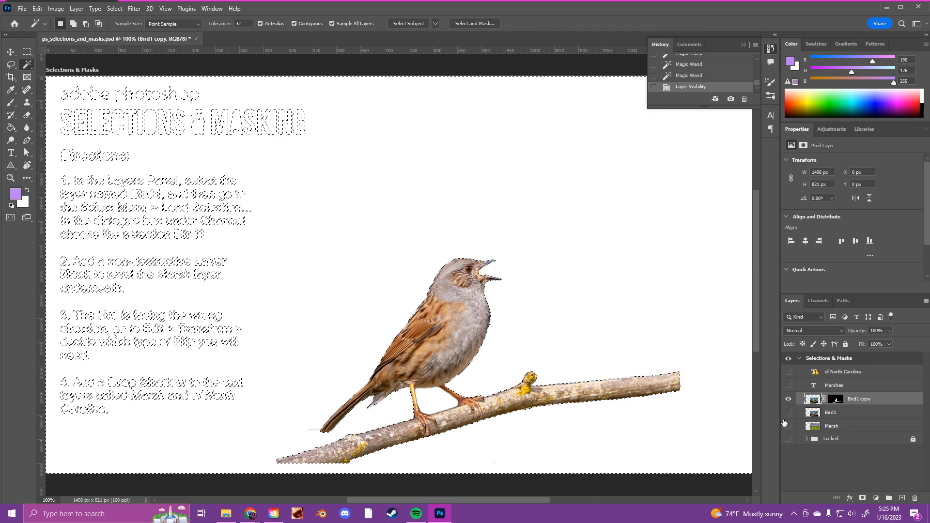
key("ctrl+d")
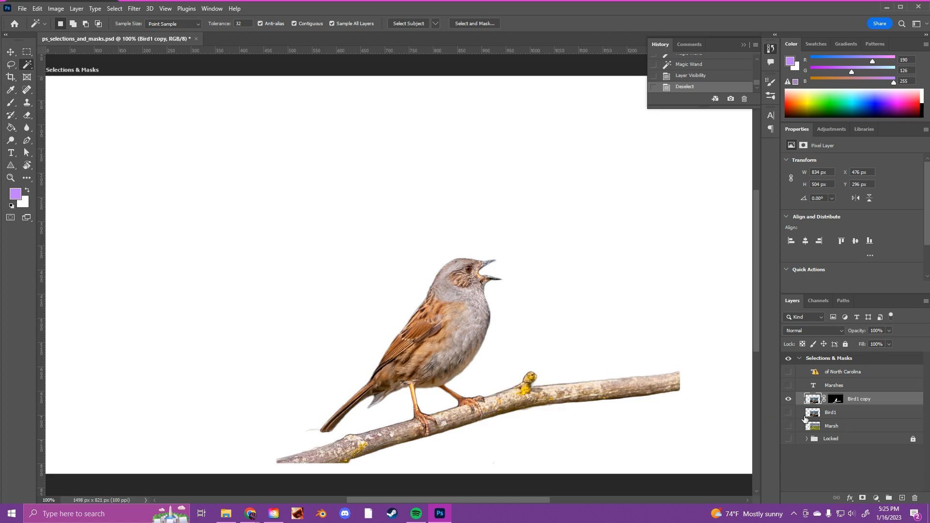
left_click(835, 400)
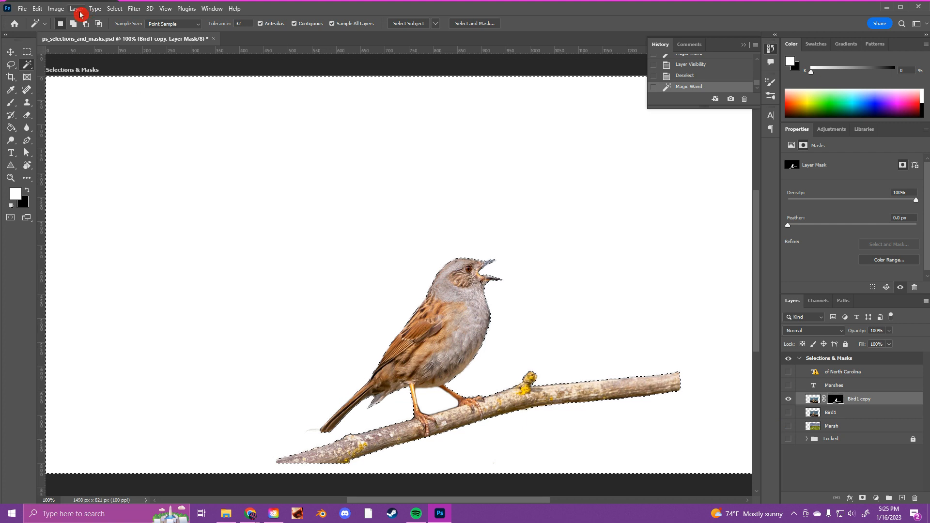
left_click(115, 9)
left_click(146, 47)
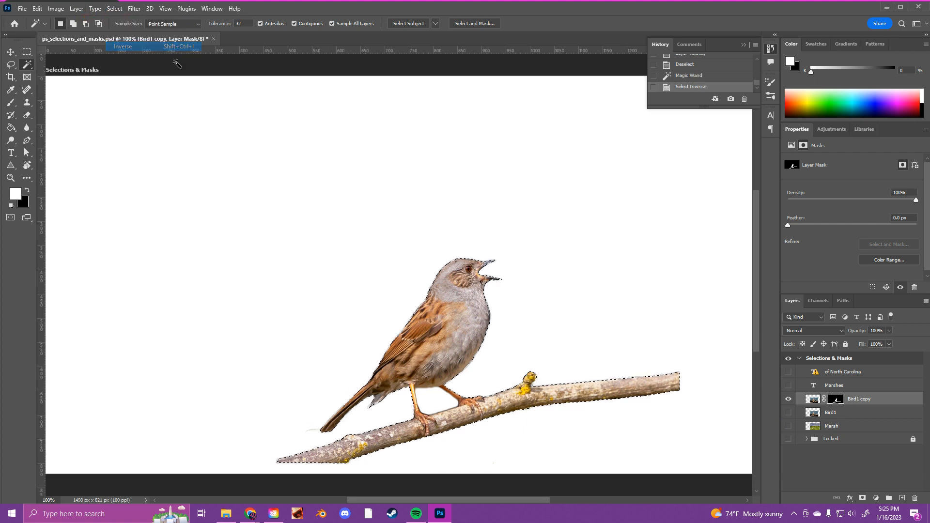
- Save the bird and branch selection as a new channel named Bird2, and deselect
key("v")
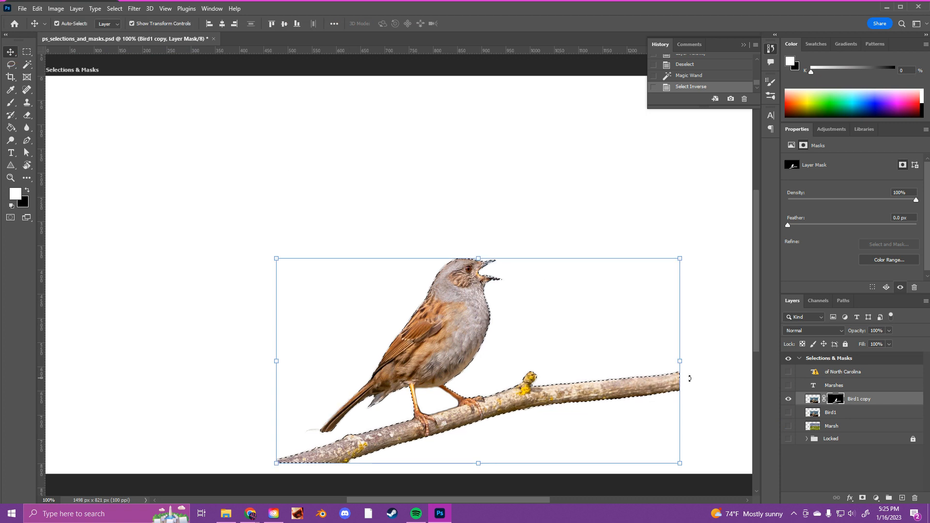
left_click(812, 400)
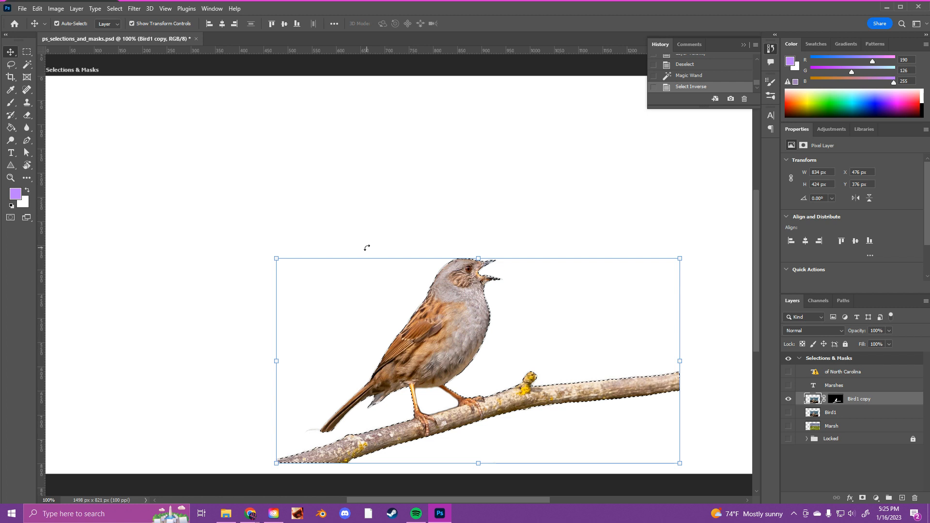
left_click(114, 10)
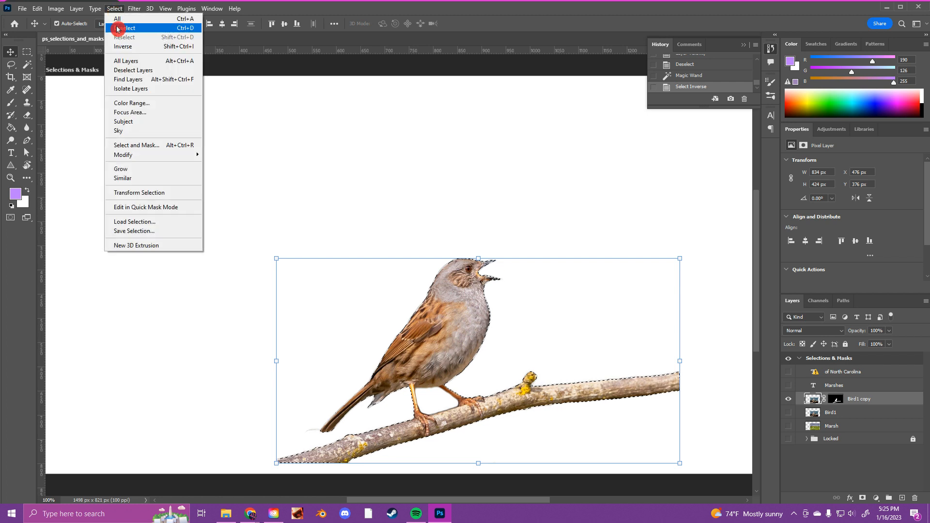
left_click(148, 231)
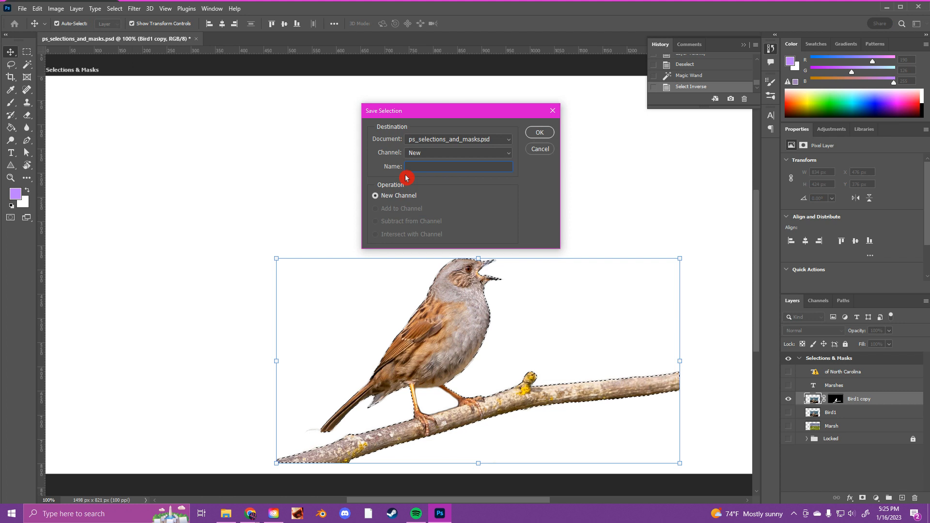
type("Bird2")
left_click(538, 133)
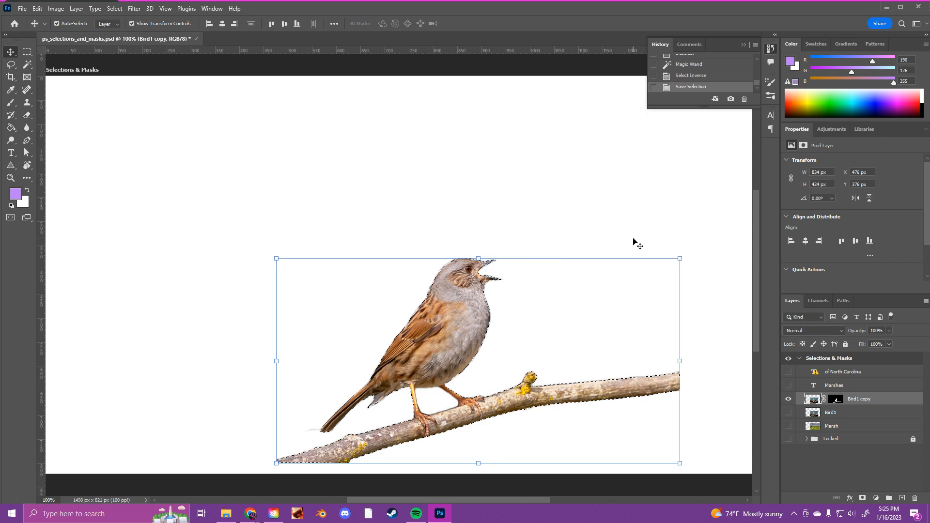
key("ctrl+d")
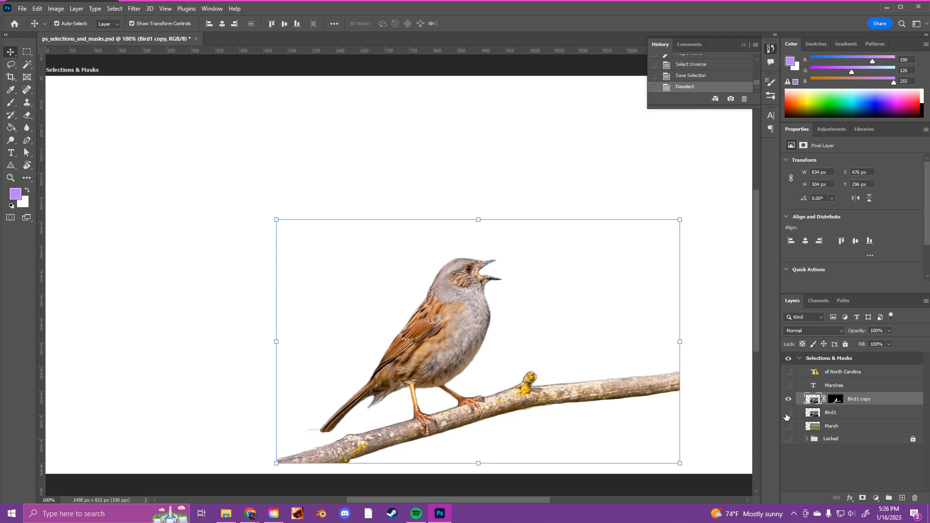
- Show the Bird1, Marsh, Marshes, of North Carolina and Locked layers, and hide the Bird1 copy layer
left_click_drag(787, 414, 789, 427)
left_click(789, 397)
left_click(789, 386)
left_click(788, 373)
left_click(790, 402)
left_click(789, 426)
left_click(788, 438)
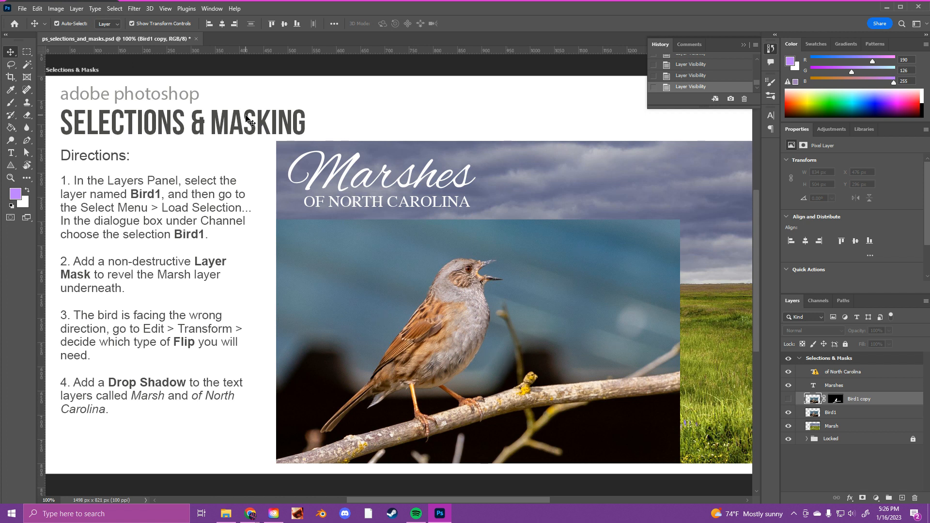
- Load the saved Bird1 channel as a new selection
left_click(116, 10)
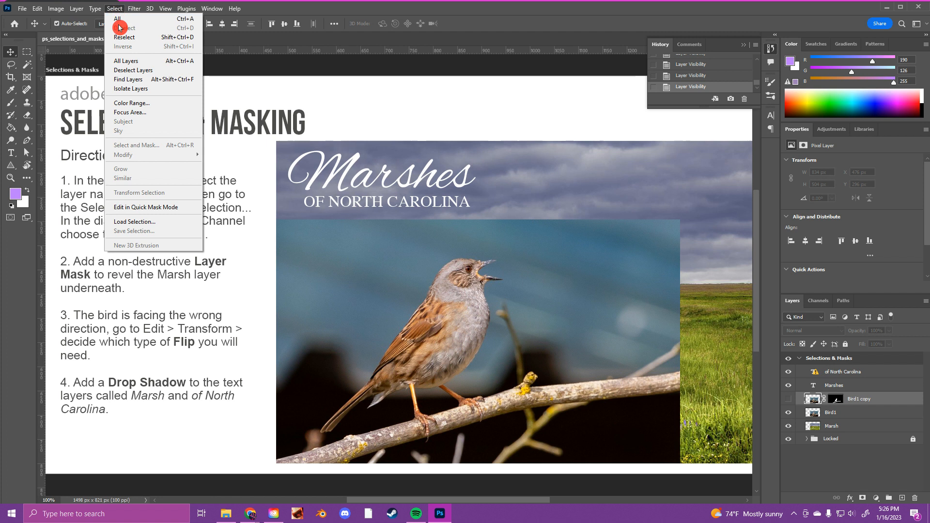
left_click(171, 222)
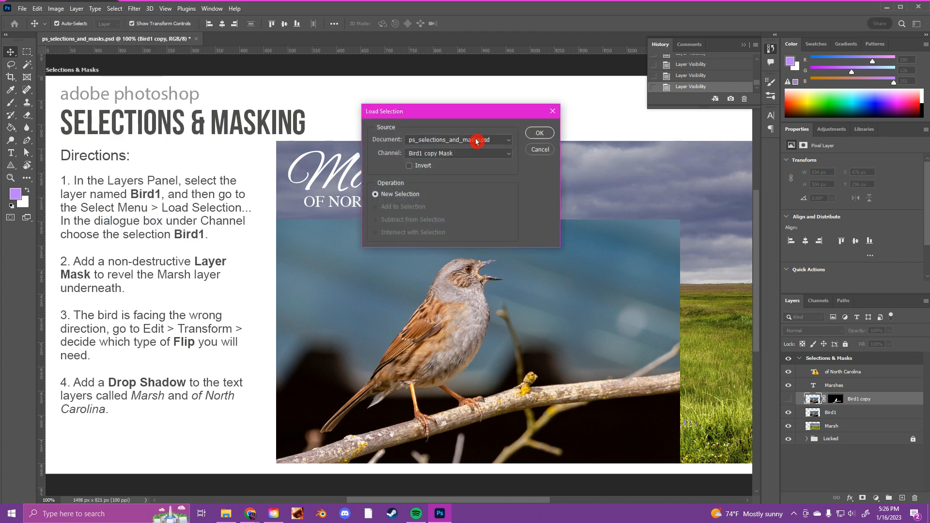
left_click(450, 153)
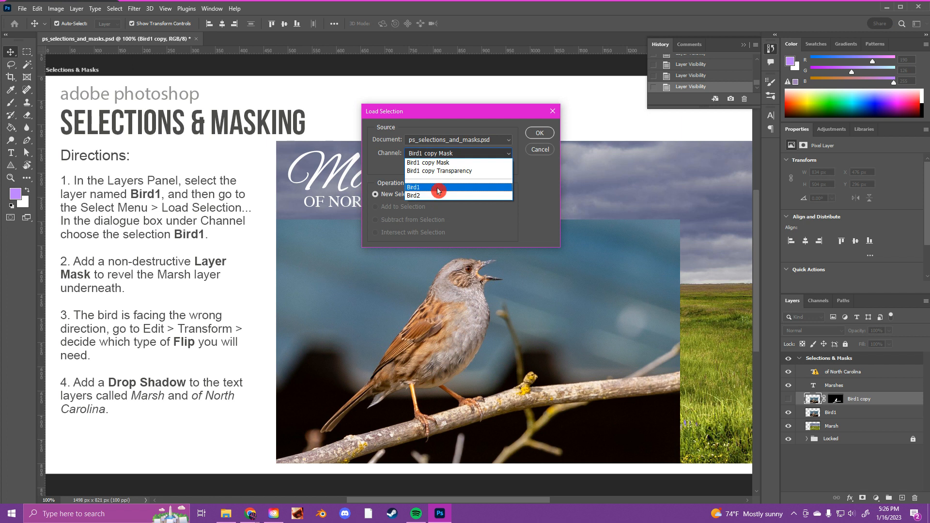
left_click(493, 188)
left_click(531, 134)
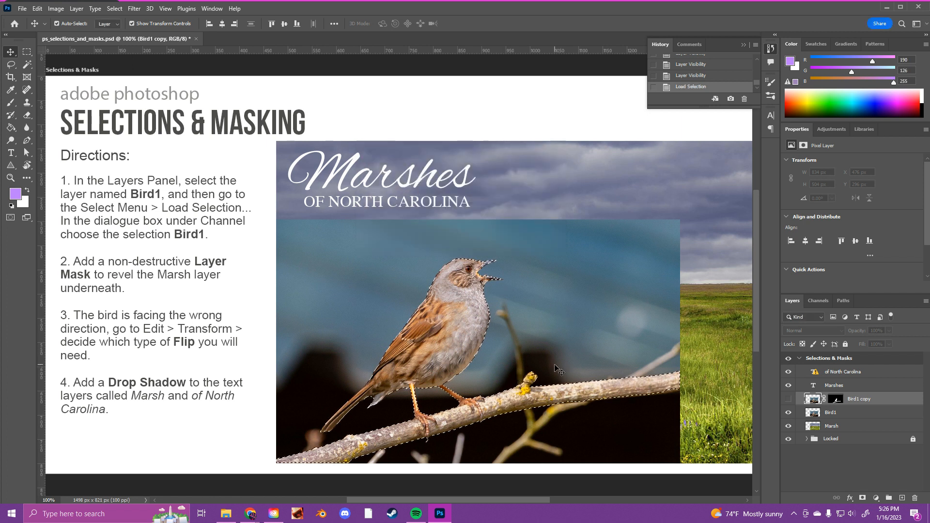
- Try moving the Bird1 layer with the selection loaded, undo the moves, and deselect
left_click(830, 412)
left_click_drag(531, 330, 571, 329)
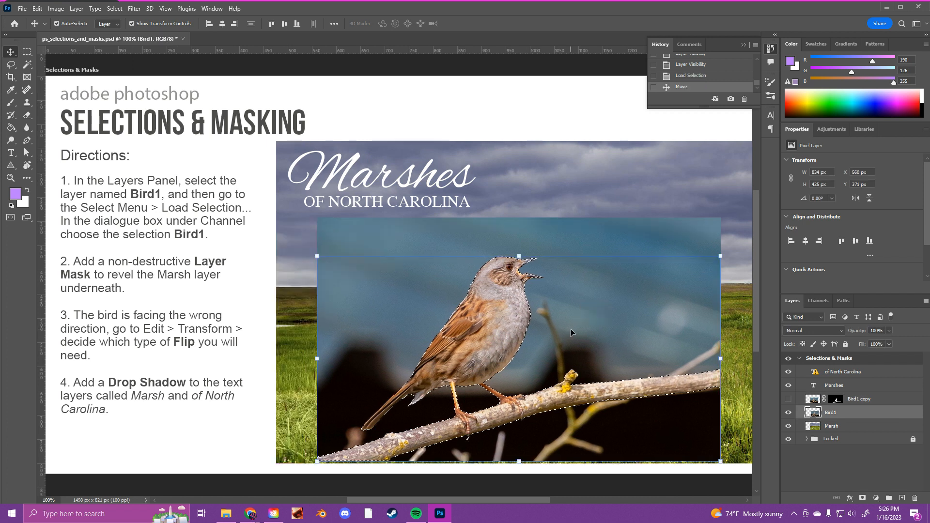
key("ctrl+z")
key("ctrl+t")
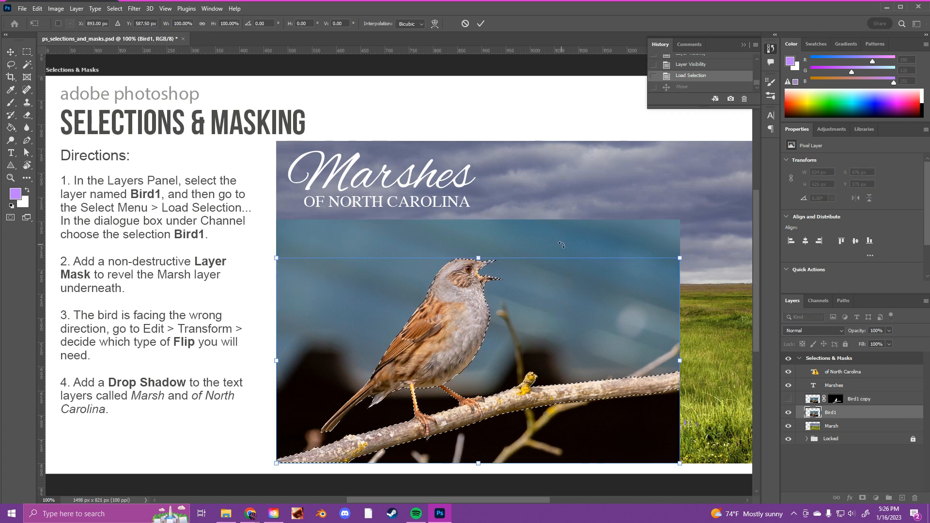
key("Escape")
left_click_drag(536, 246, 555, 240)
key("ctrl+z")
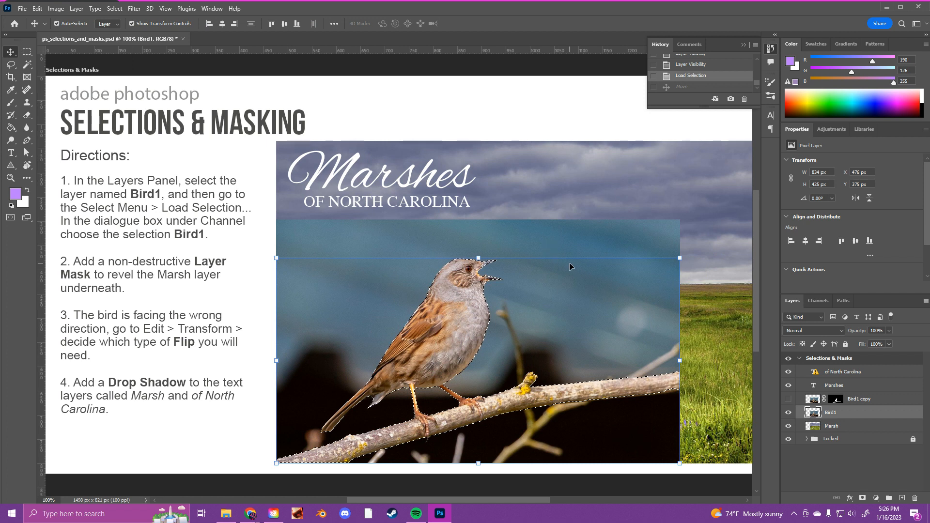
left_click(813, 403)
left_click(813, 412)
left_click_drag(565, 242, 605, 248)
key("ctrl+z")
key("ctrl+d")
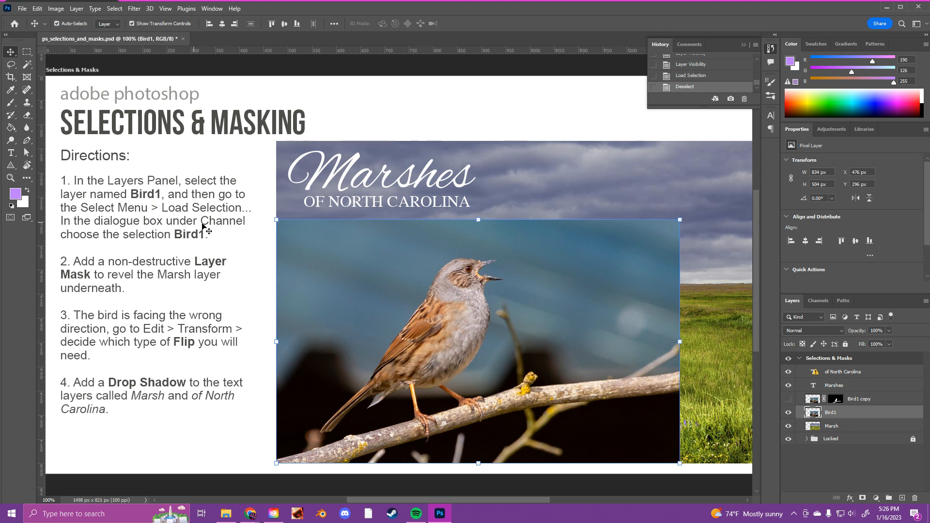
- Show the Bird1 copy layer in place of Bird1 and flip it horizontally
left_click(788, 414)
left_click(788, 398)
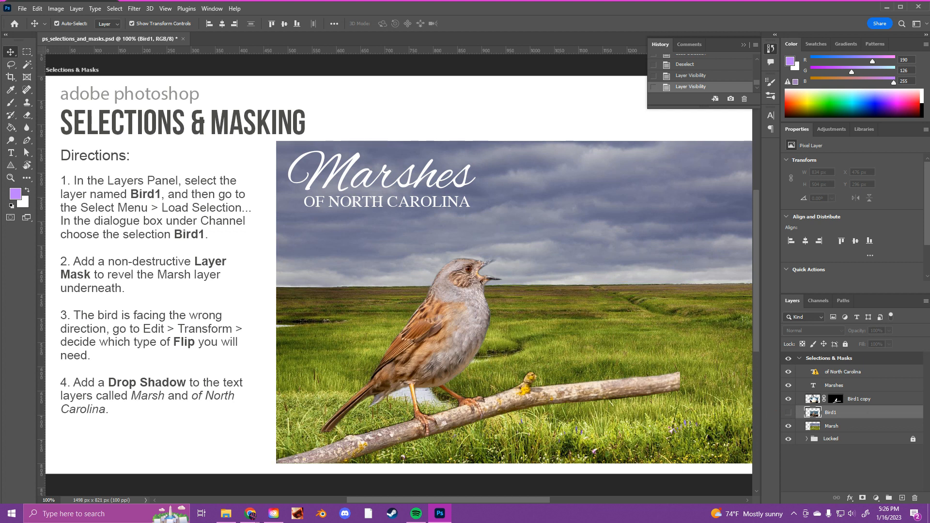
left_click(811, 399)
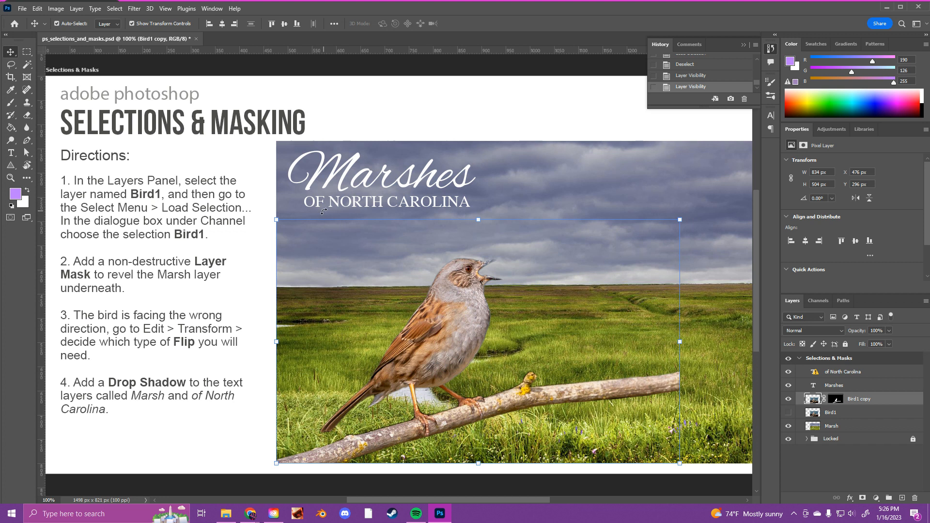
left_click(54, 12)
left_click(54, 10)
left_click(38, 10)
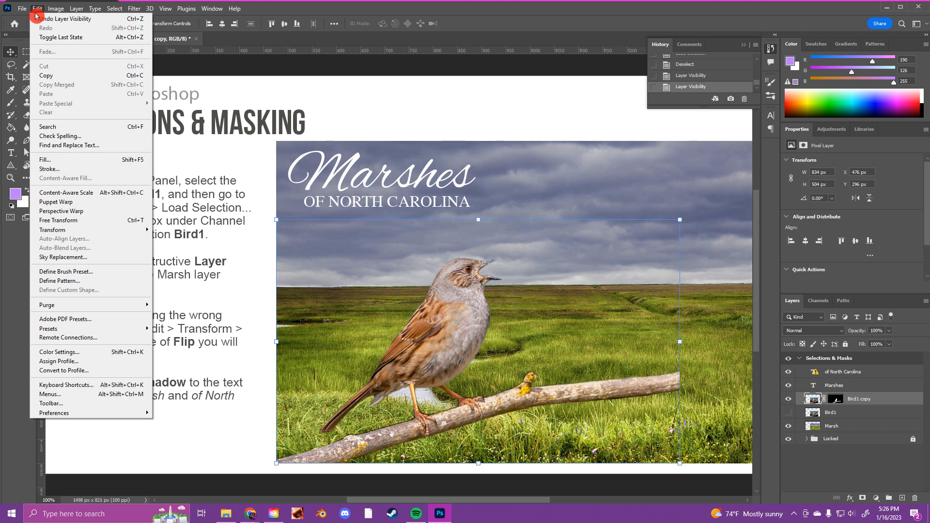
mouse_move(112, 230)
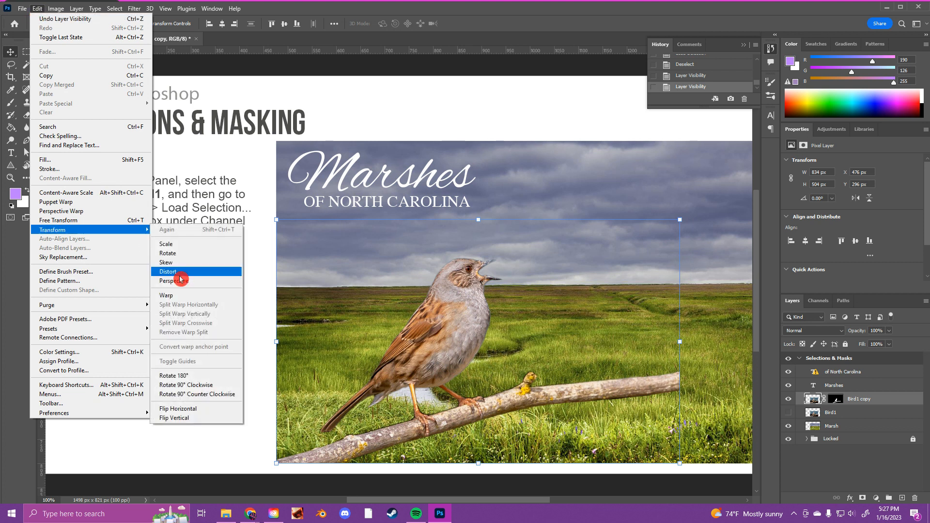
left_click(211, 411)
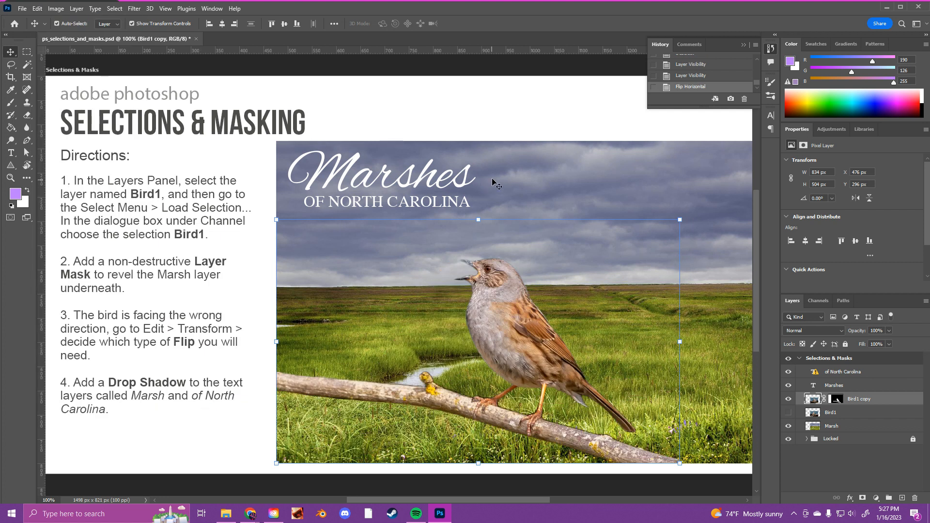
- Delete the hidden original Bird1 layer
left_click(522, 134)
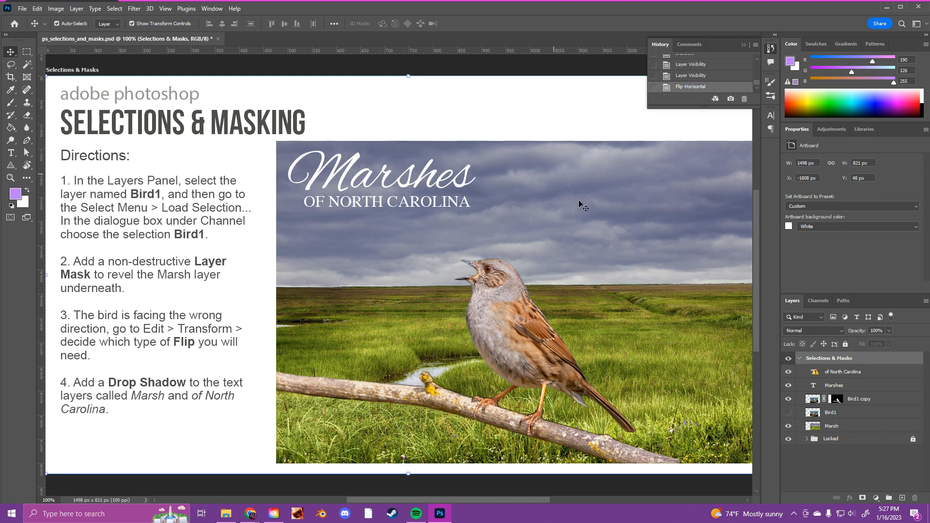
left_click(850, 416)
left_click(914, 498)
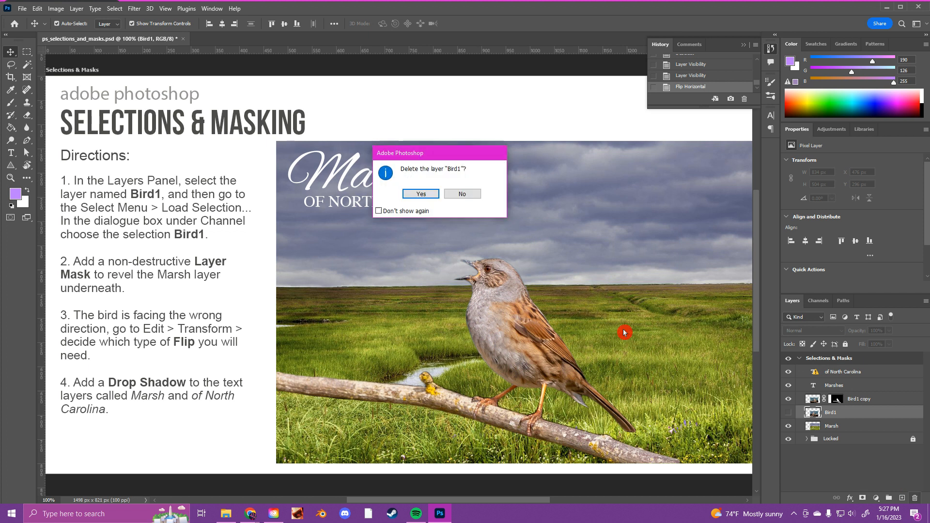
left_click(421, 194)
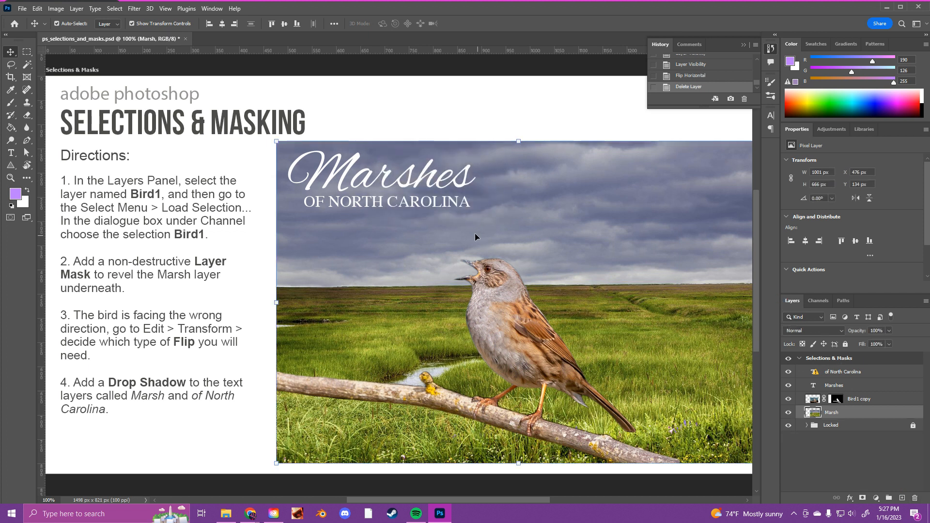
- Try a Drop Shadow layer style on the Marshes text layer and close its settings without applying it
left_click(366, 181)
left_click(427, 183)
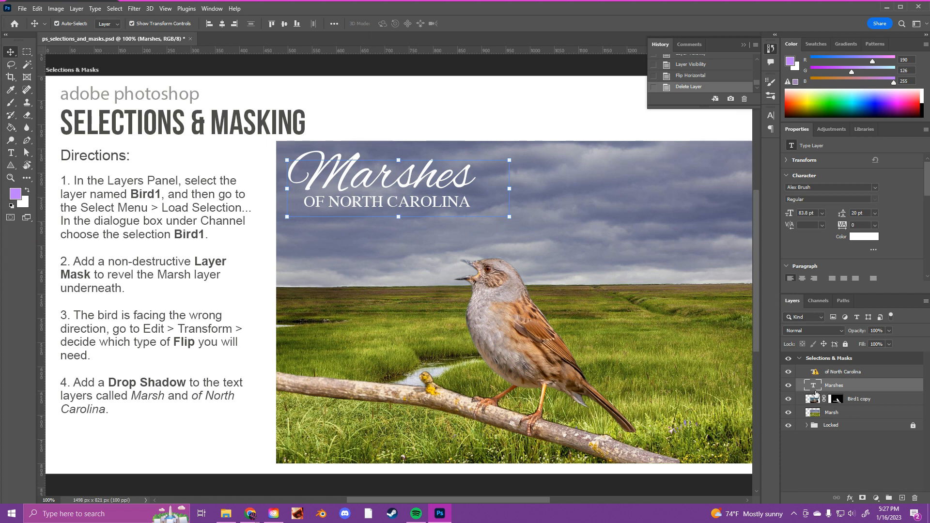
left_click(849, 500)
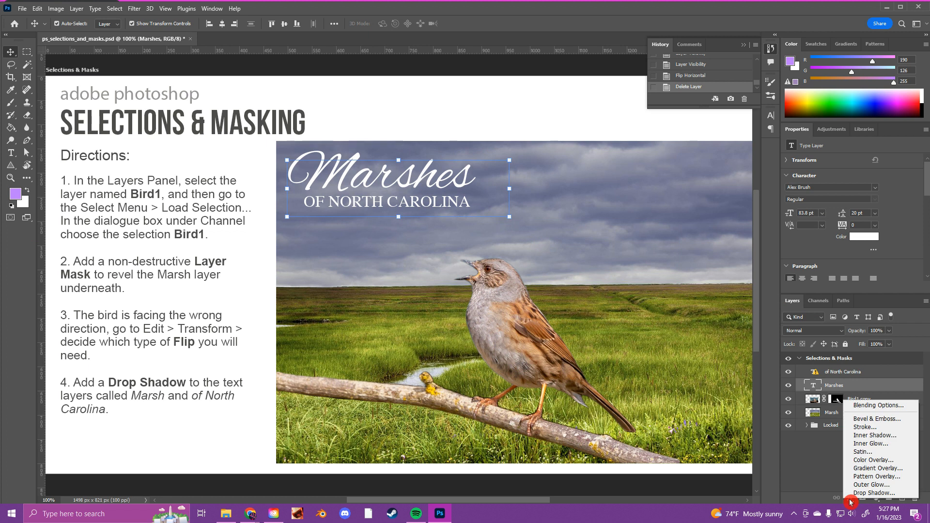
left_click(897, 493)
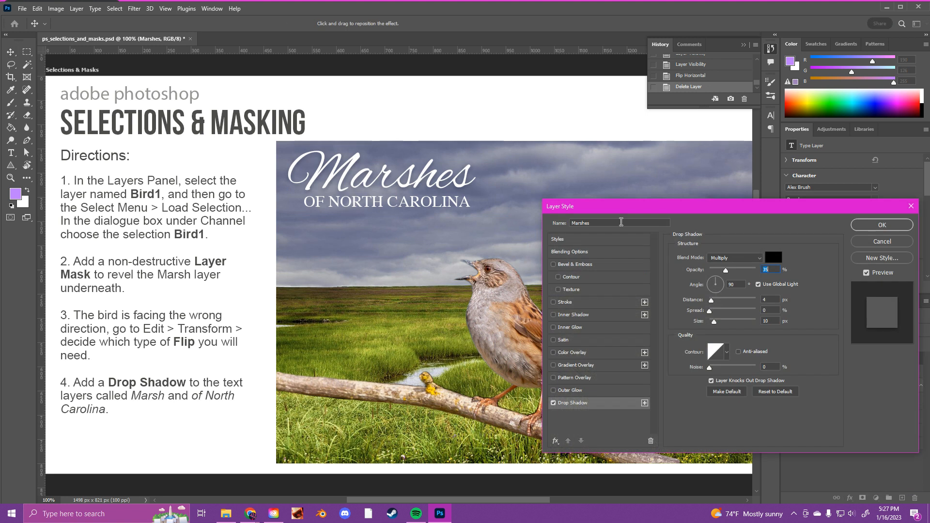
mouse_move(712, 278)
left_mouse_down()
mouse_move(707, 287)
mouse_move(725, 289)
mouse_move(712, 305)
mouse_move(709, 279)
left_mouse_up()
left_click(874, 231)
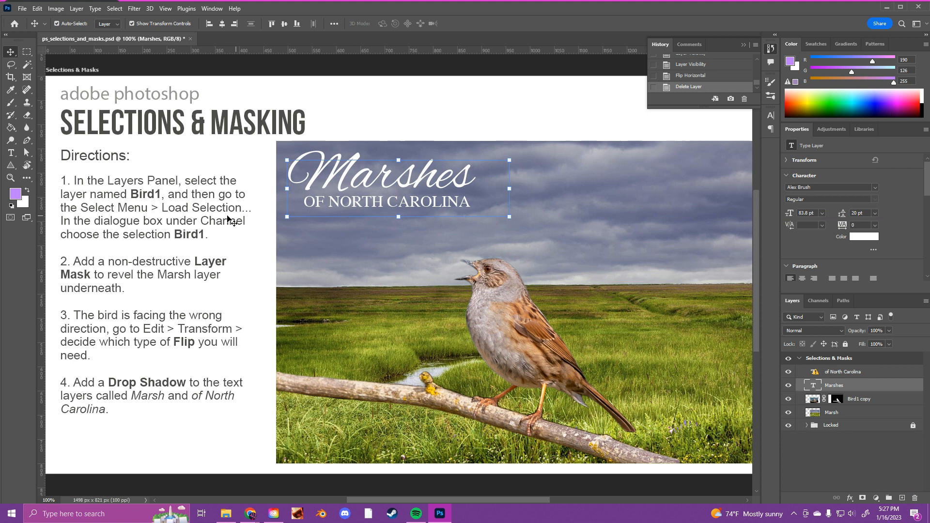
left_click(22, 8)
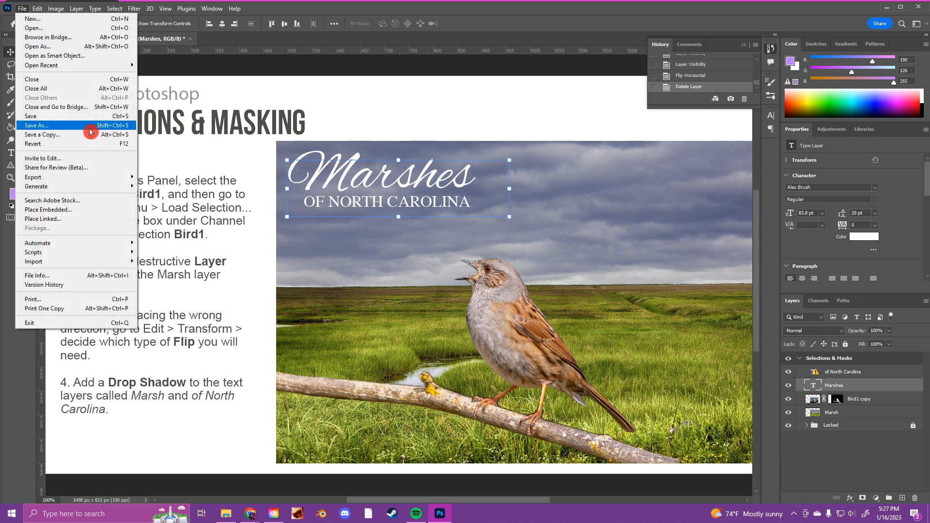
left_click(376, 13)
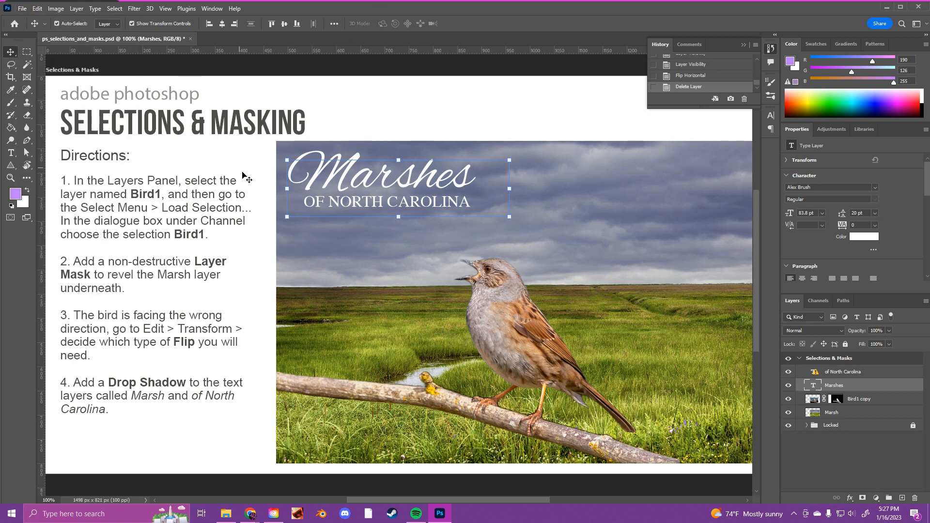